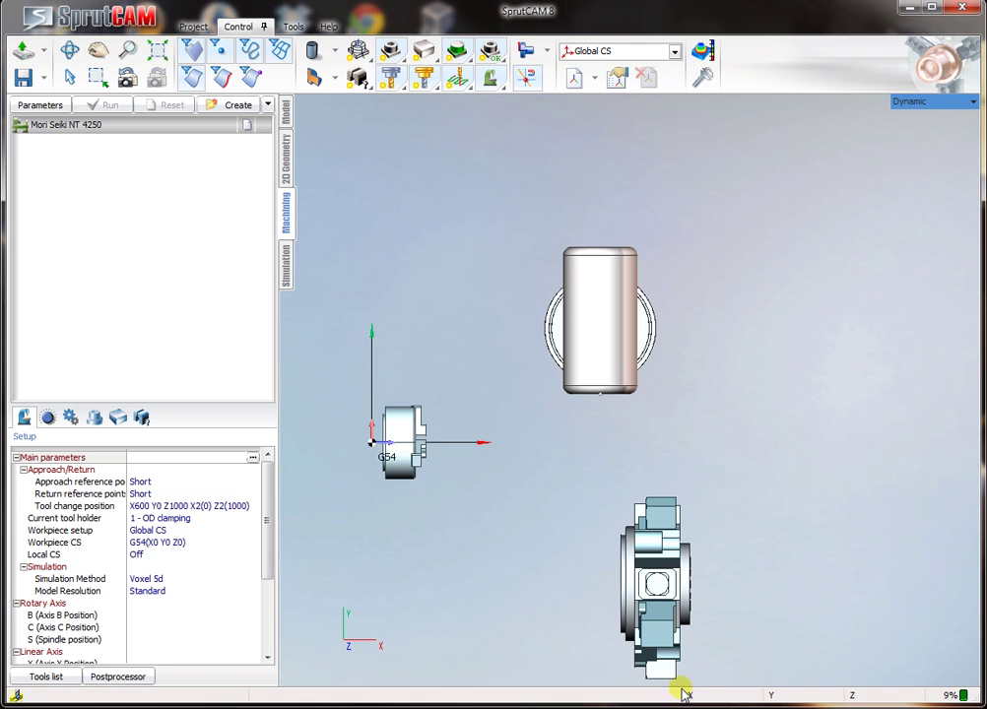
- Try tilting the milling head with B axis positions of 10 and -20, and clear the value again
{"action": "left_click", "coordinate": [128, 615]}
{"action": "type", "text": "10"}
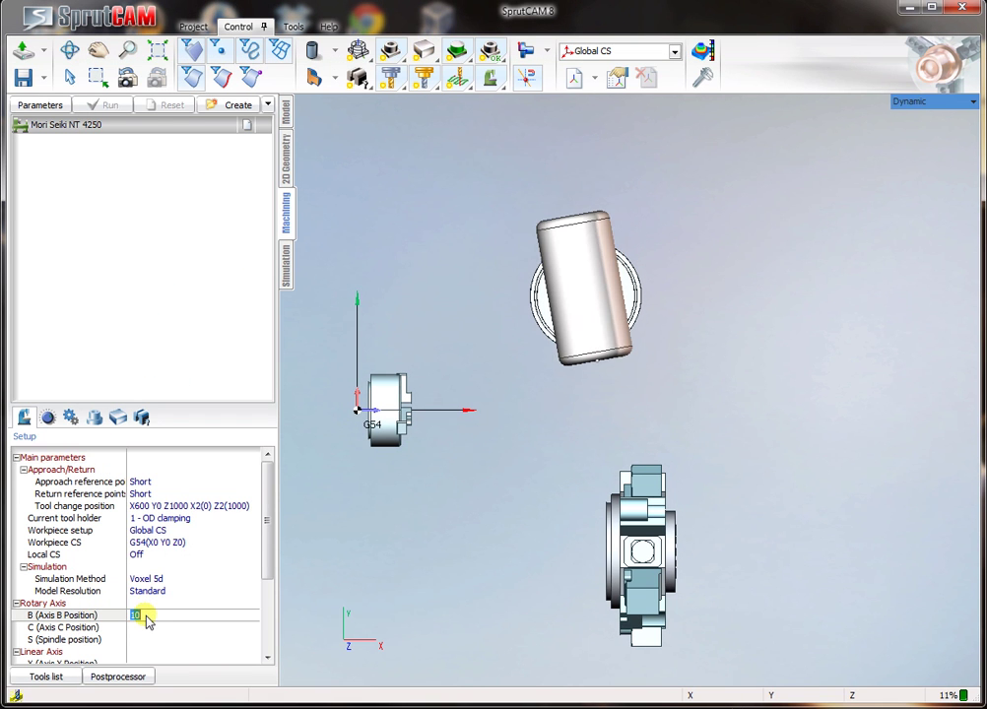
{"action": "scroll", "coordinate": [145, 619], "scroll_direction": "down", "scroll_amount": 4}
{"action": "scroll", "coordinate": [142, 619], "scroll_direction": "up", "scroll_amount": 1}
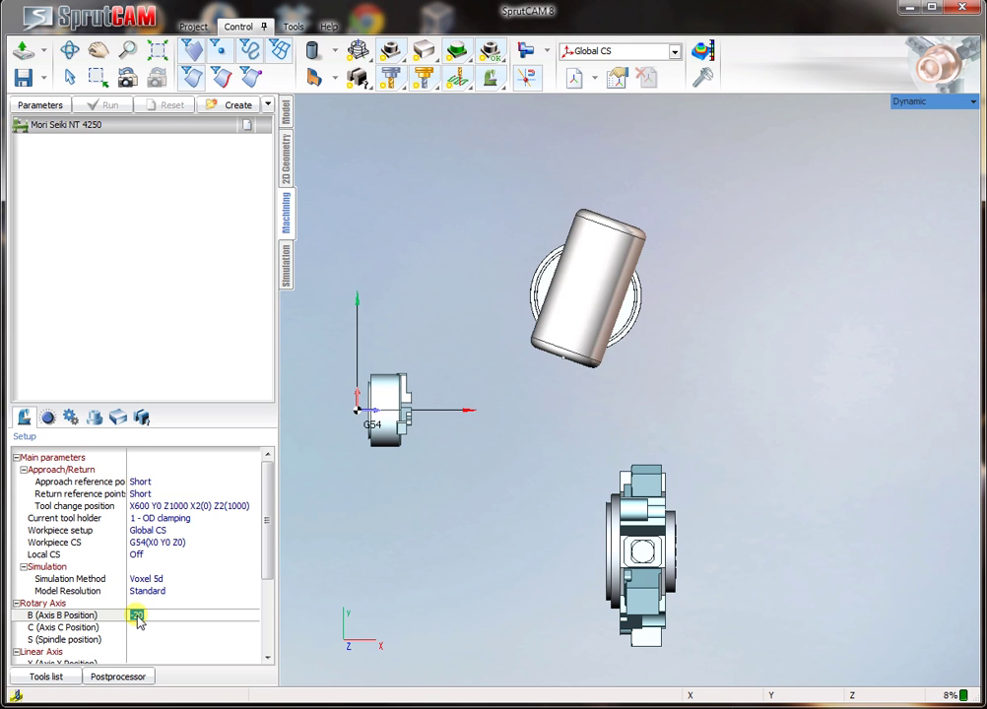
{"action": "key", "text": "BackSpace"}
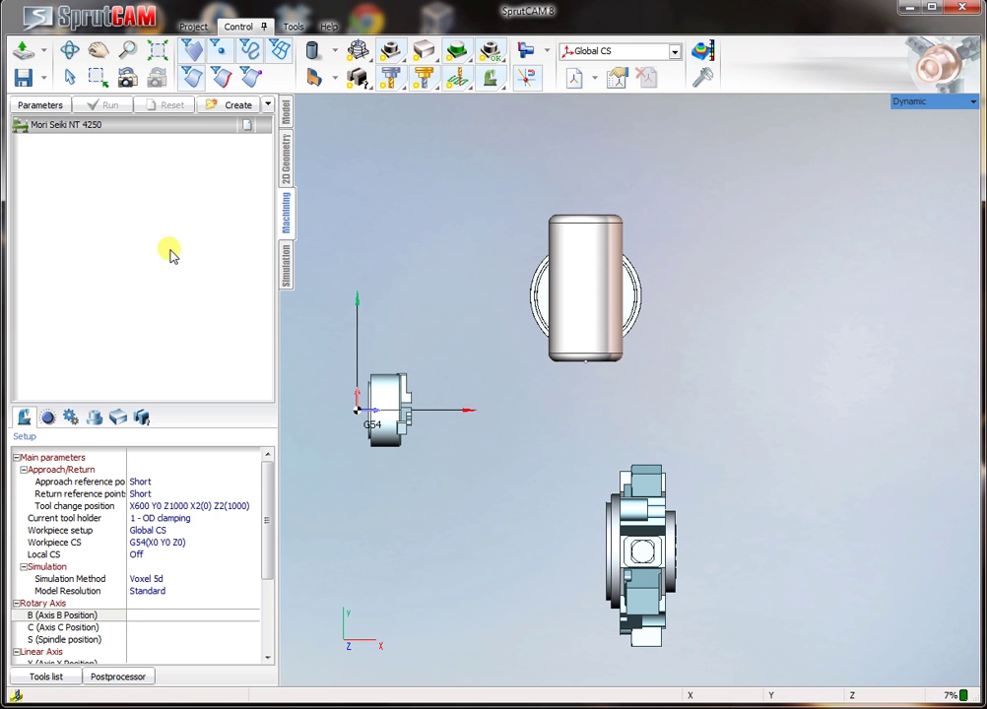
- Import the recent model D:\Temp\Demo\BAxisTurnModel.igs as the part
{"action": "left_click", "coordinate": [286, 114]}
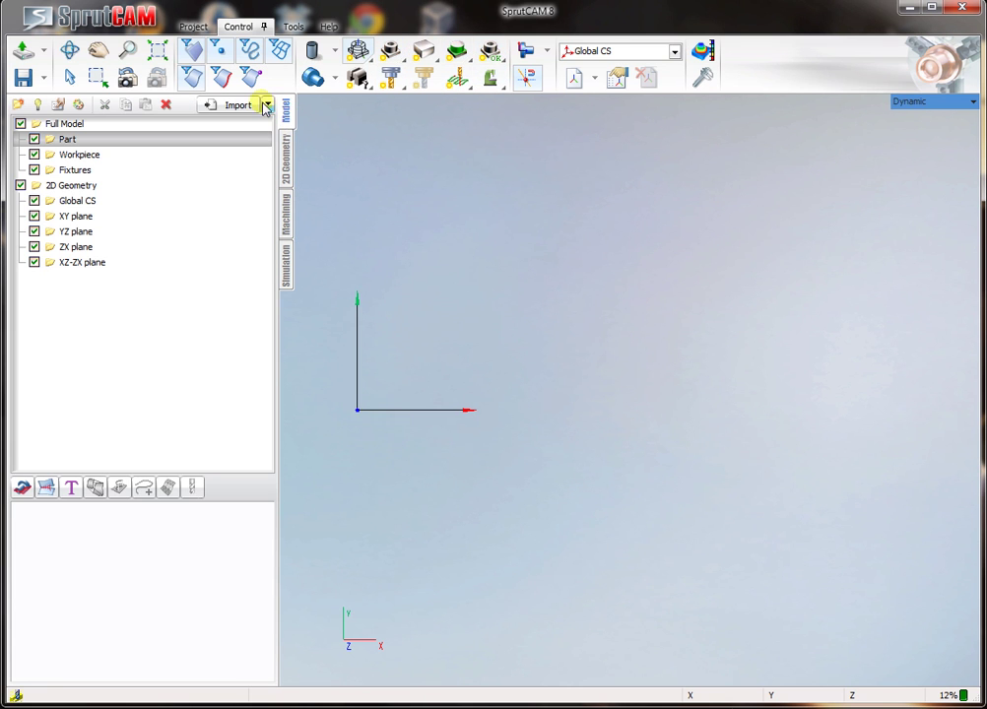
{"action": "left_click", "coordinate": [267, 105]}
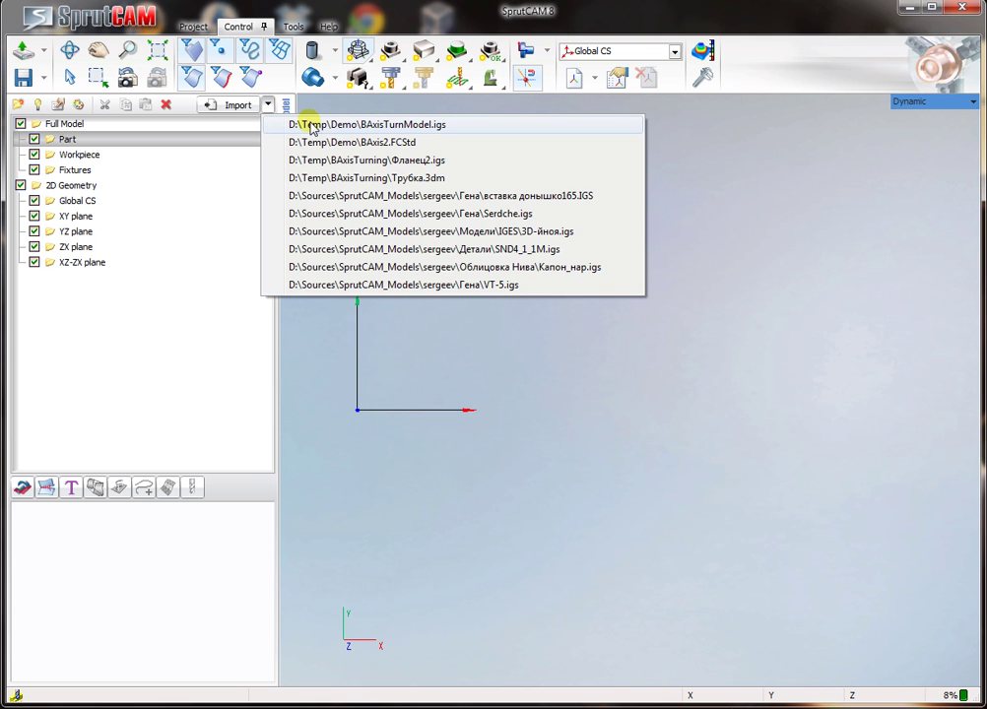
{"action": "left_click", "coordinate": [311, 126]}
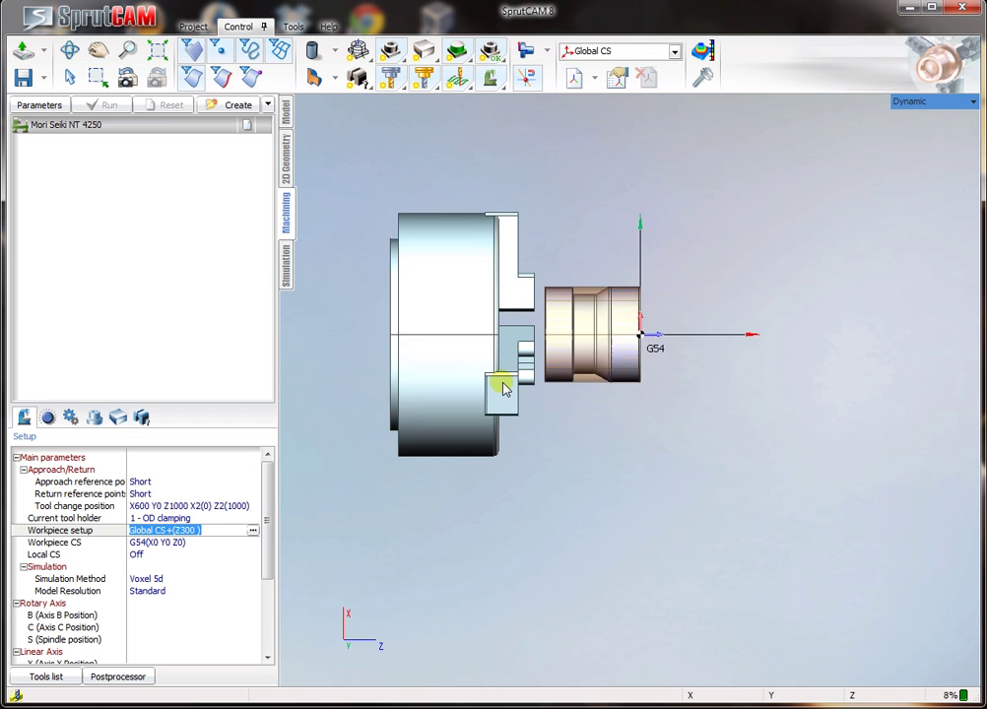
- Create a Lathe Contouring finishing operation for the part in the chuck and open its parameters
{"action": "left_click_drag", "start_coordinate": [495, 385], "coordinate": [453, 398]}
{"action": "scroll", "coordinate": [498, 339], "scroll_direction": "up", "scroll_amount": 4}
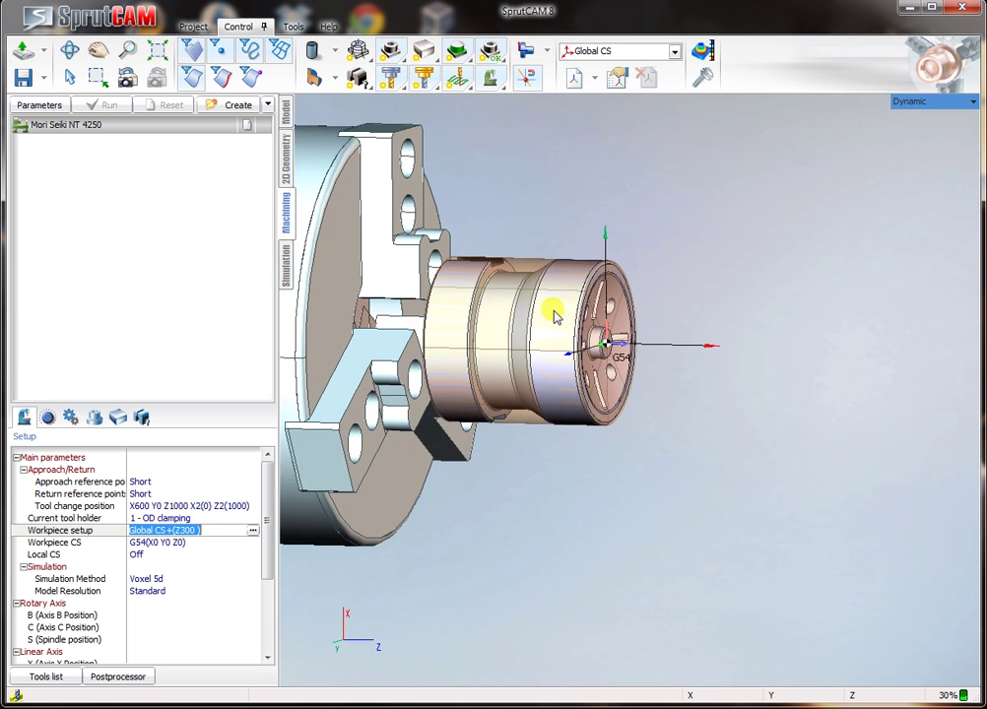
{"action": "middle_click_drag", "start_coordinate": [553, 321], "coordinate": [502, 371]}
{"action": "scroll", "coordinate": [447, 317], "scroll_direction": "down", "scroll_amount": 3}
{"action": "left_click_drag", "start_coordinate": [444, 298], "coordinate": [490, 273]}
{"action": "scroll", "coordinate": [469, 291], "scroll_direction": "down", "scroll_amount": 3}
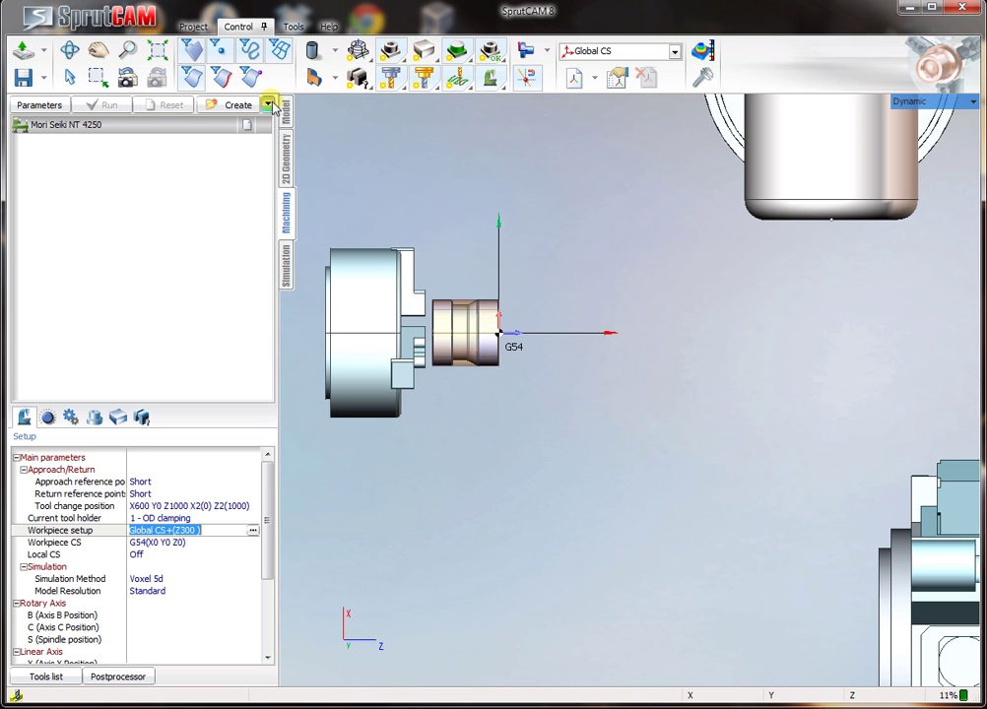
{"action": "left_click", "coordinate": [269, 104]}
{"action": "mouse_move", "coordinate": [309, 148]}
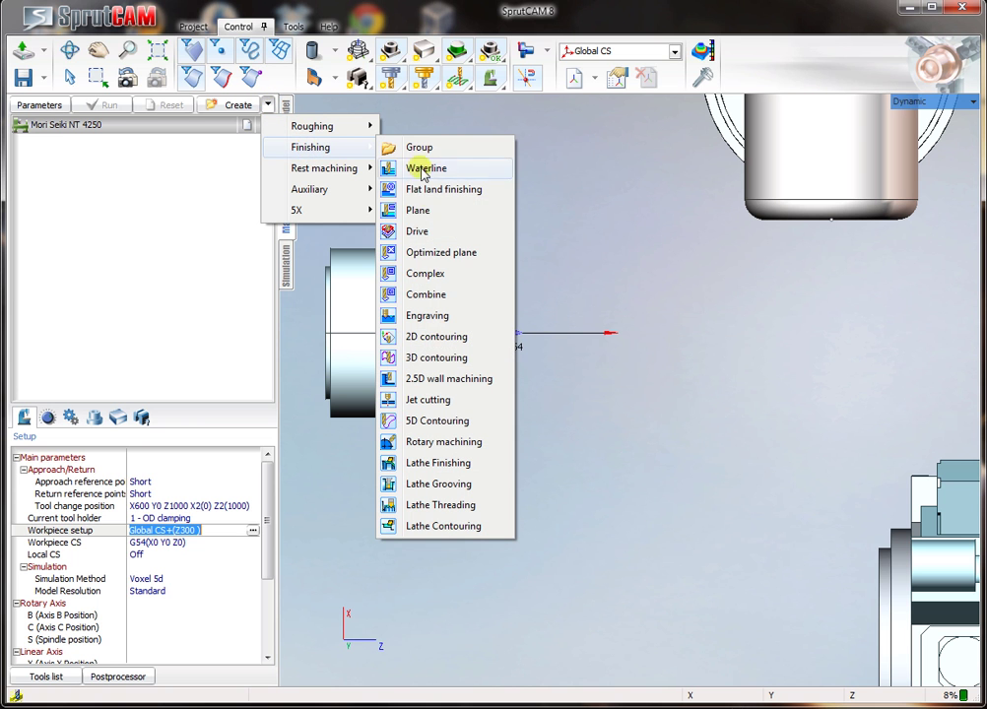
{"action": "left_click", "coordinate": [444, 528]}
{"action": "scroll", "coordinate": [536, 325], "scroll_direction": "up", "scroll_amount": 2}
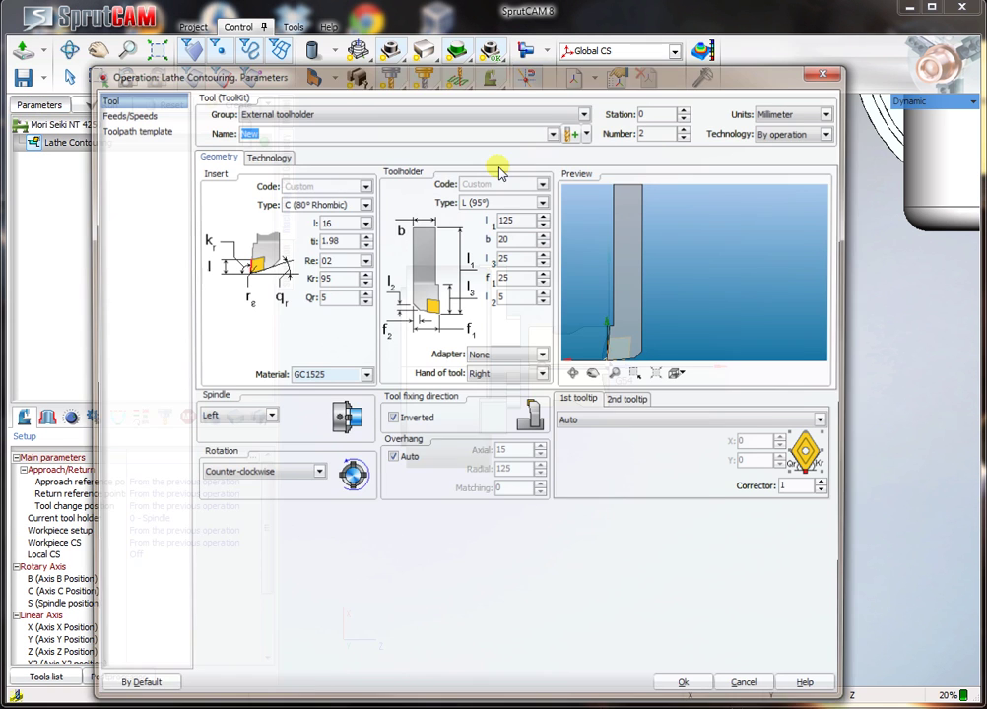
- Choose the external toolholder STGCR-1616H-16/TNGA-16 04 08-TO2520 and turn off its inverted fixing direction
{"action": "left_click", "coordinate": [554, 131]}
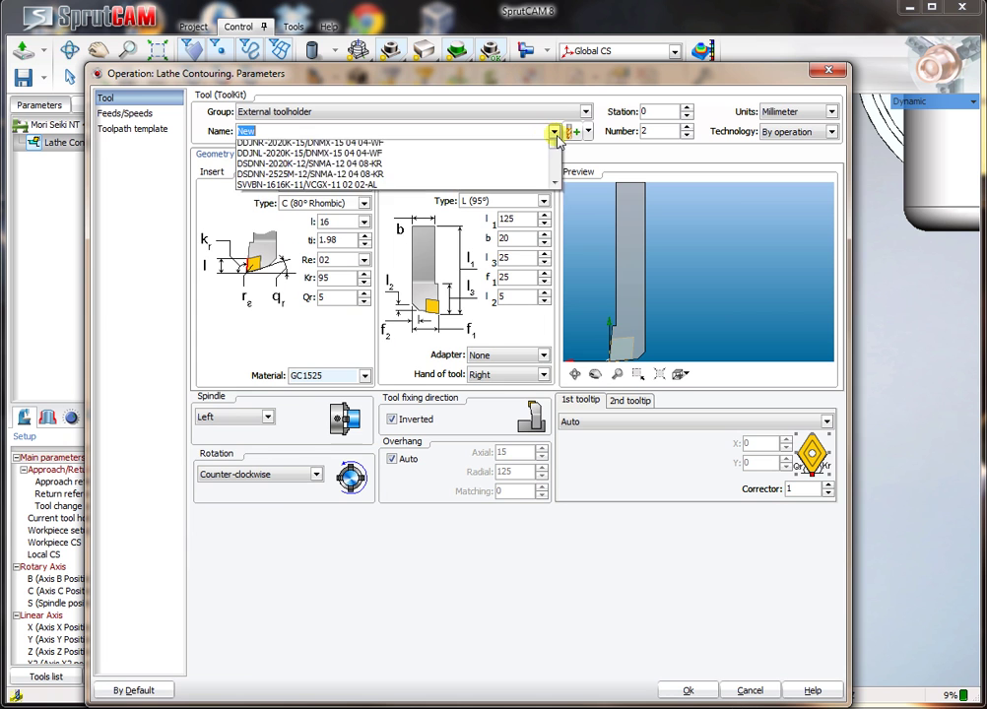
{"action": "left_click", "coordinate": [471, 190]}
{"action": "scroll", "coordinate": [463, 135], "scroll_direction": "down", "scroll_amount": 1}
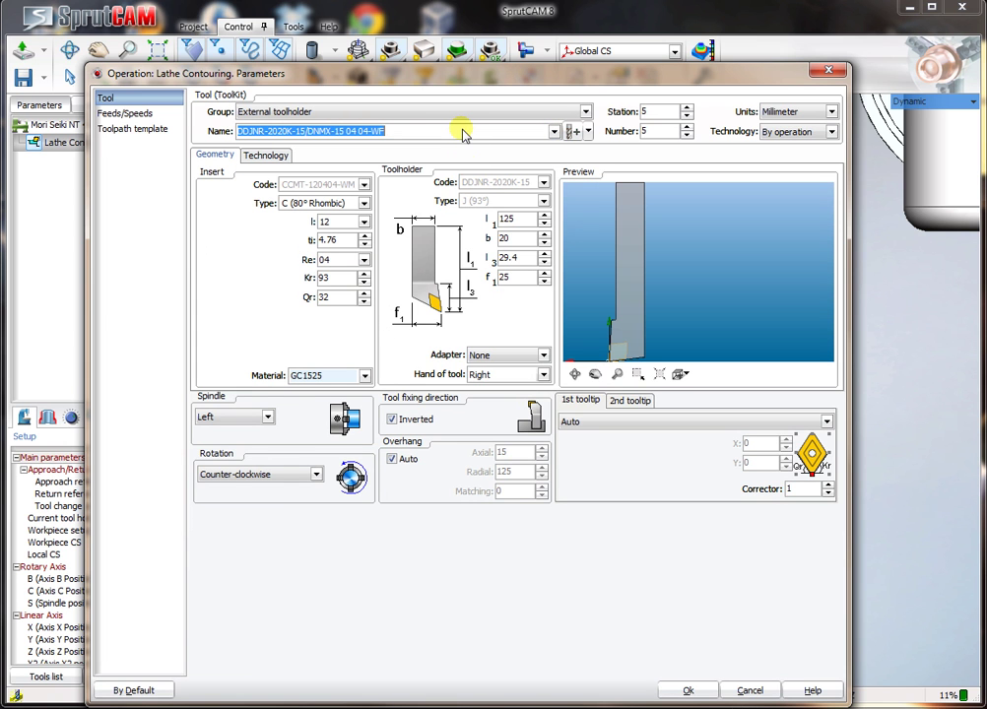
{"action": "scroll", "coordinate": [463, 135], "scroll_direction": "down", "scroll_amount": 1}
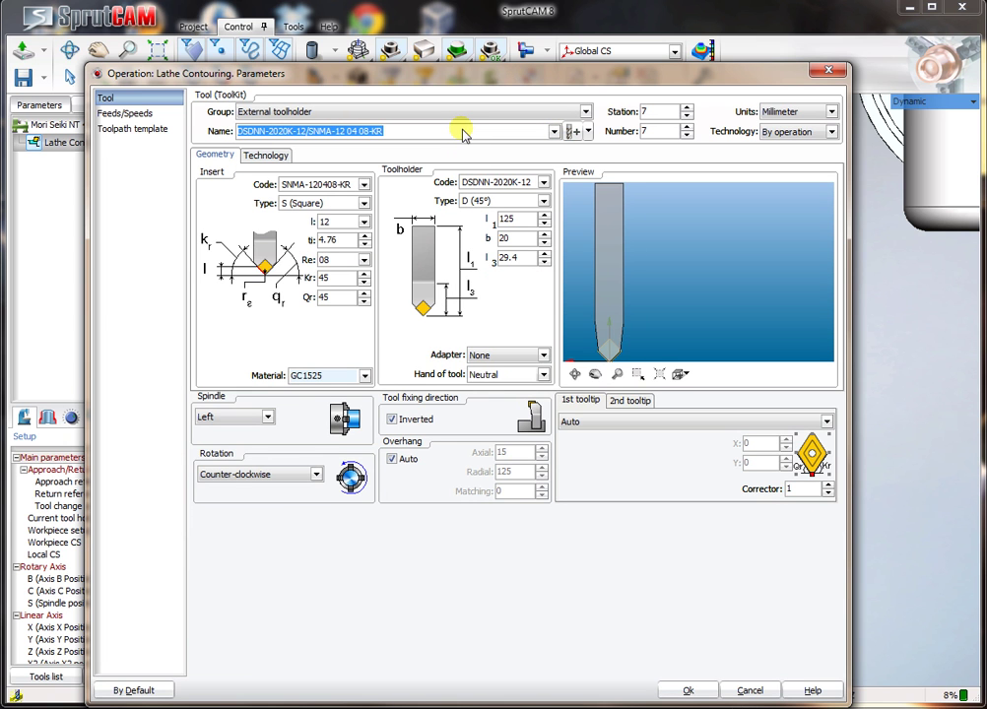
{"action": "scroll", "coordinate": [463, 135], "scroll_direction": "down", "scroll_amount": 2}
{"action": "scroll", "coordinate": [463, 135], "scroll_direction": "down", "scroll_amount": 5}
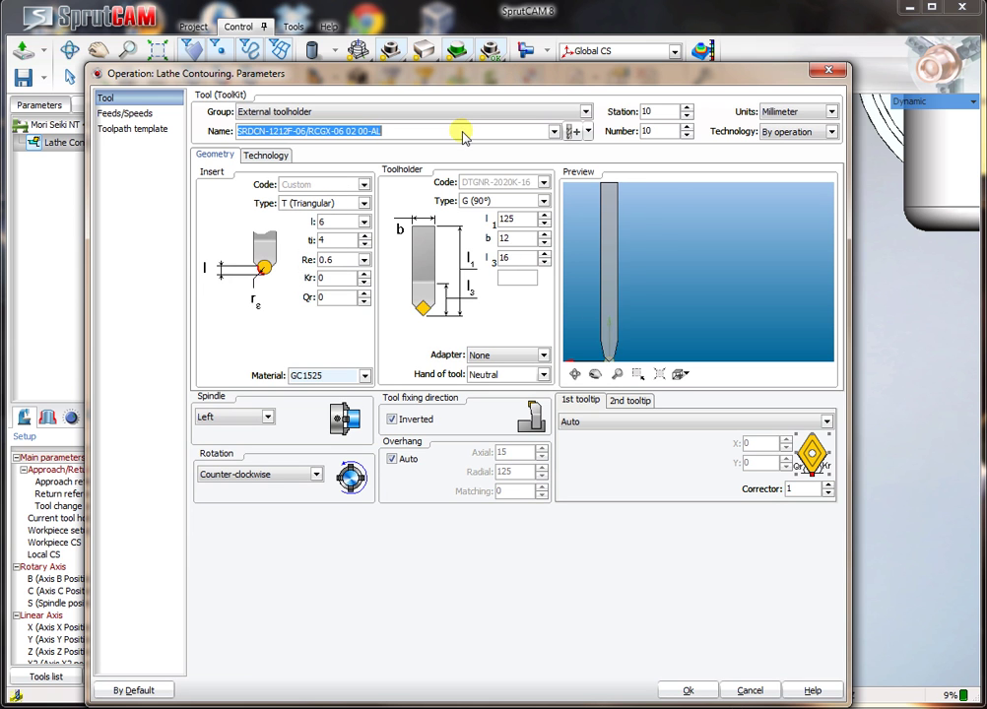
{"action": "left_click", "coordinate": [410, 422]}
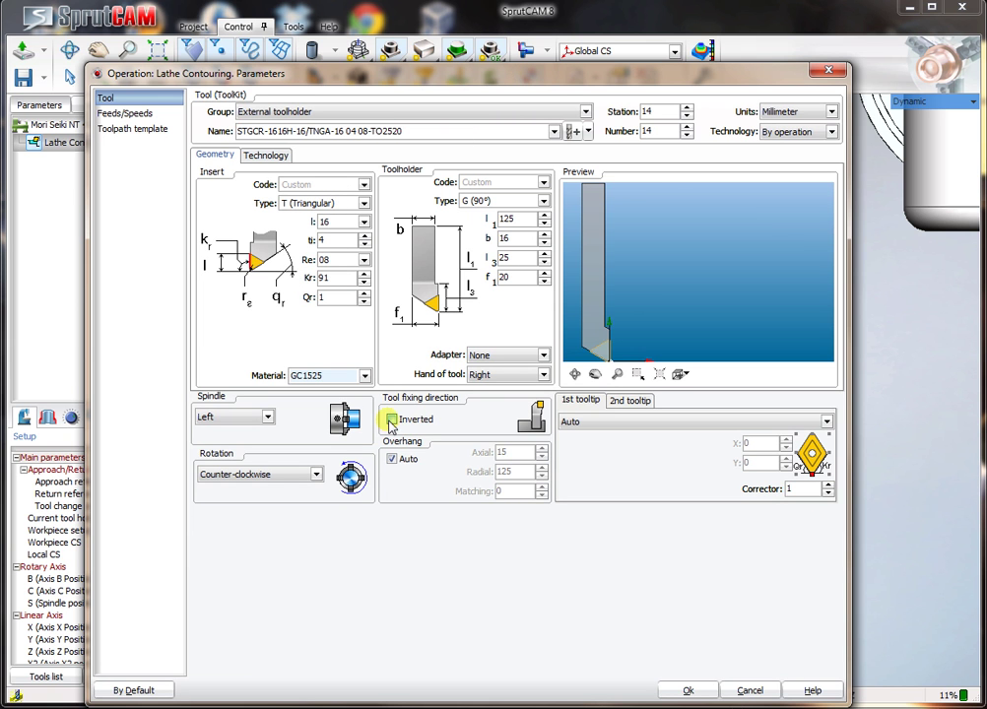
{"action": "left_click", "coordinate": [686, 691]}
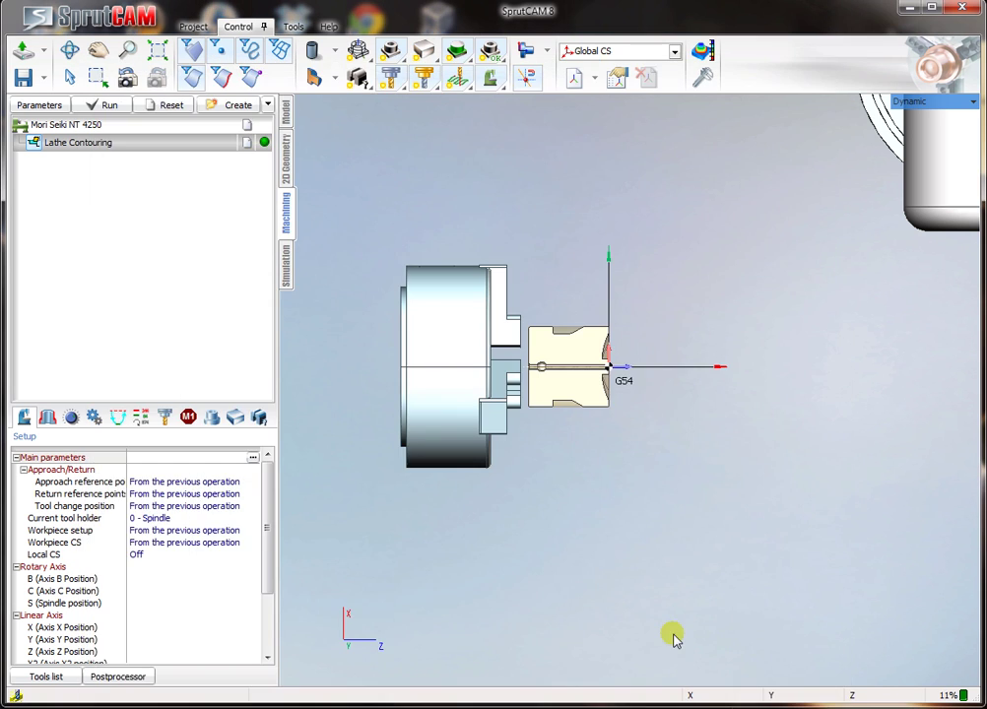
- Add a 4-axis turning item to the Lathe Contouring operation's job assignment
{"action": "scroll", "coordinate": [485, 348], "scroll_direction": "up", "scroll_amount": 4}
{"action": "mouse_move", "coordinate": [523, 355]}
{"action": "middle_mouse_down"}
{"action": "mouse_move", "coordinate": [550, 351]}
{"action": "mouse_move", "coordinate": [542, 350]}
{"action": "middle_mouse_up"}
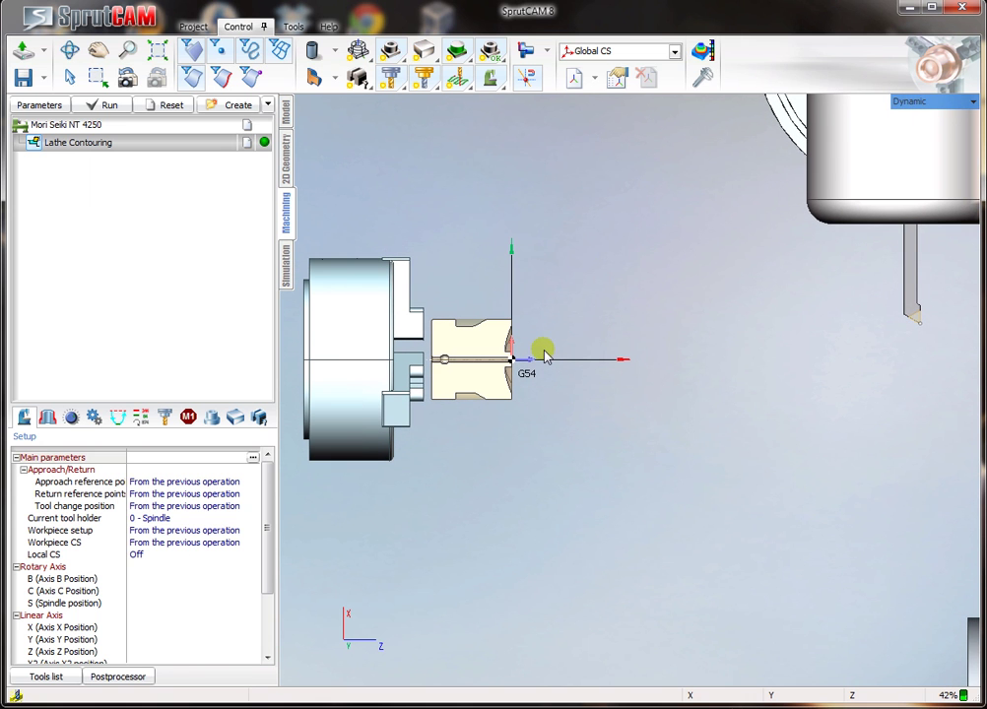
{"action": "left_click", "coordinate": [48, 418]}
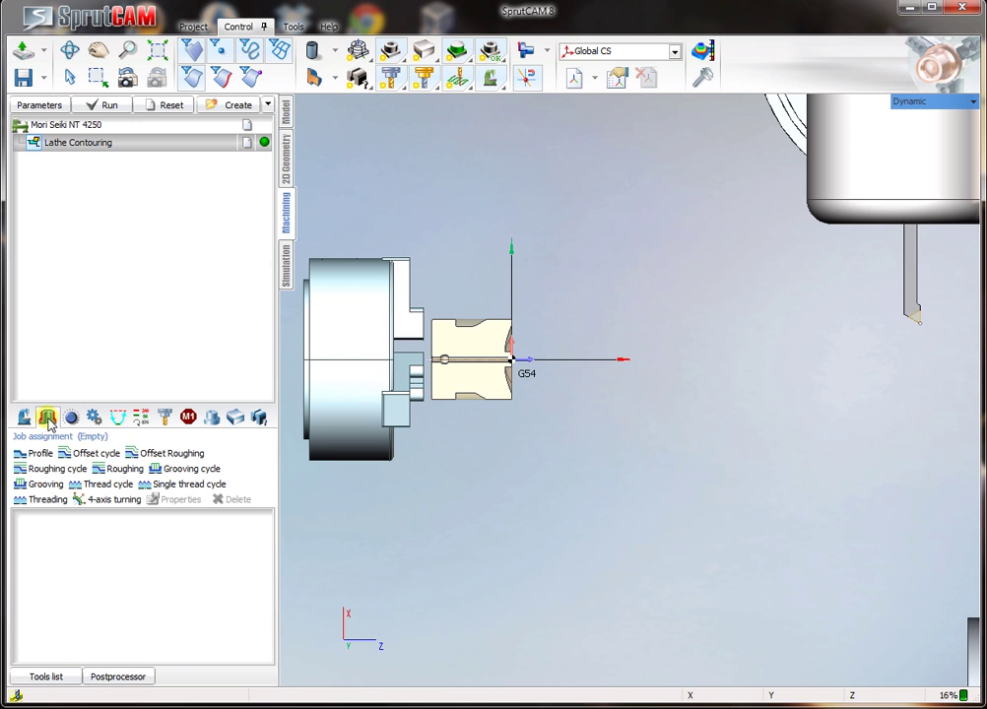
{"action": "left_click", "coordinate": [114, 500]}
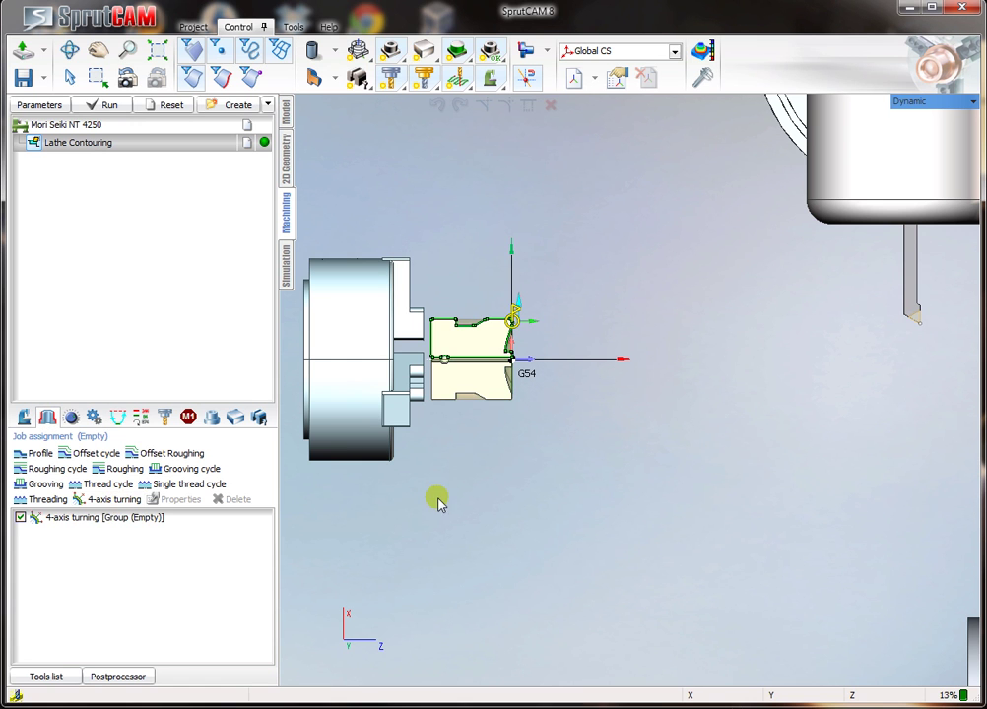
- Limit the turning contour to run from the outer groove's chuck-side edge to the front face beside the bore
{"action": "scroll", "coordinate": [555, 331], "scroll_direction": "up", "scroll_amount": 5}
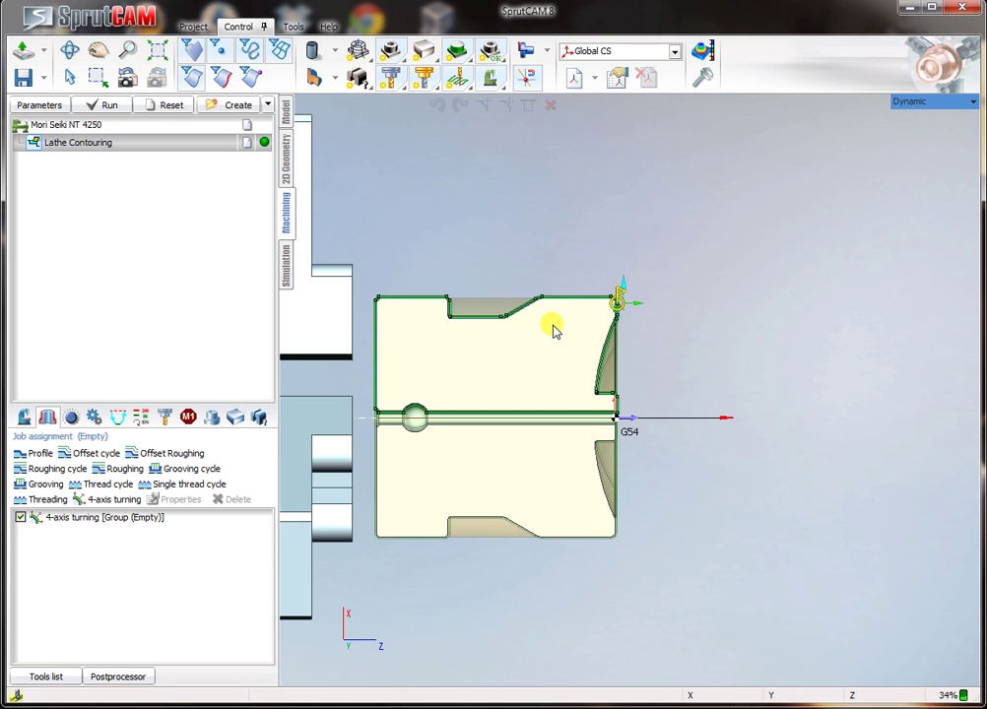
{"action": "scroll", "coordinate": [645, 305], "scroll_direction": "up", "scroll_amount": 1}
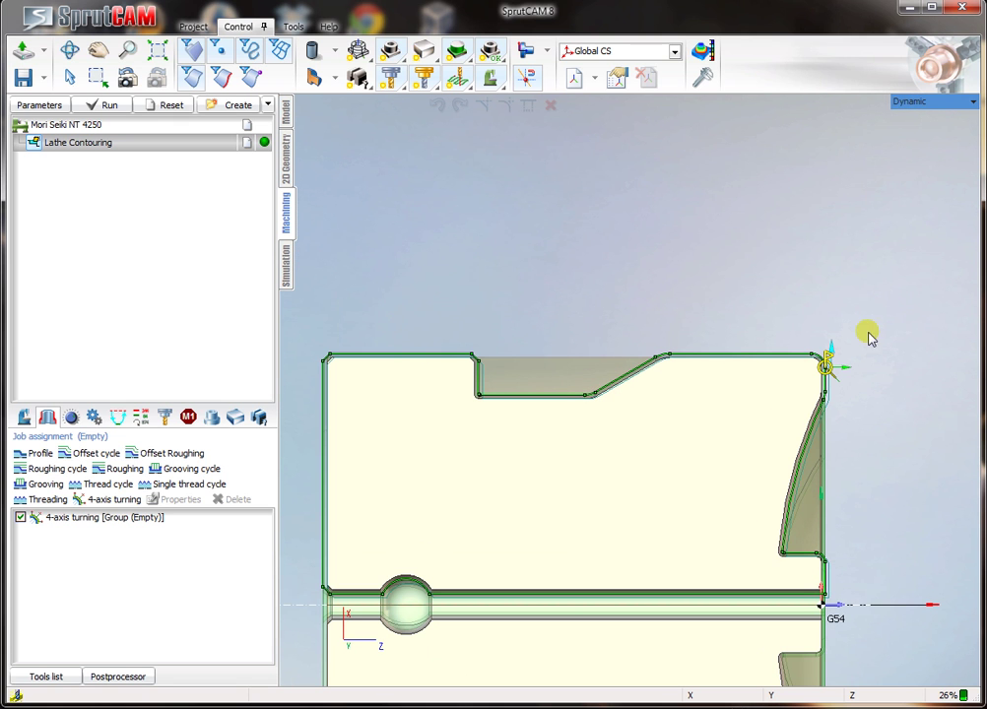
{"action": "mouse_move", "coordinate": [825, 361]}
{"action": "left_mouse_down"}
{"action": "mouse_move", "coordinate": [826, 352]}
{"action": "mouse_move", "coordinate": [529, 308]}
{"action": "mouse_move", "coordinate": [469, 308]}
{"action": "left_mouse_up"}
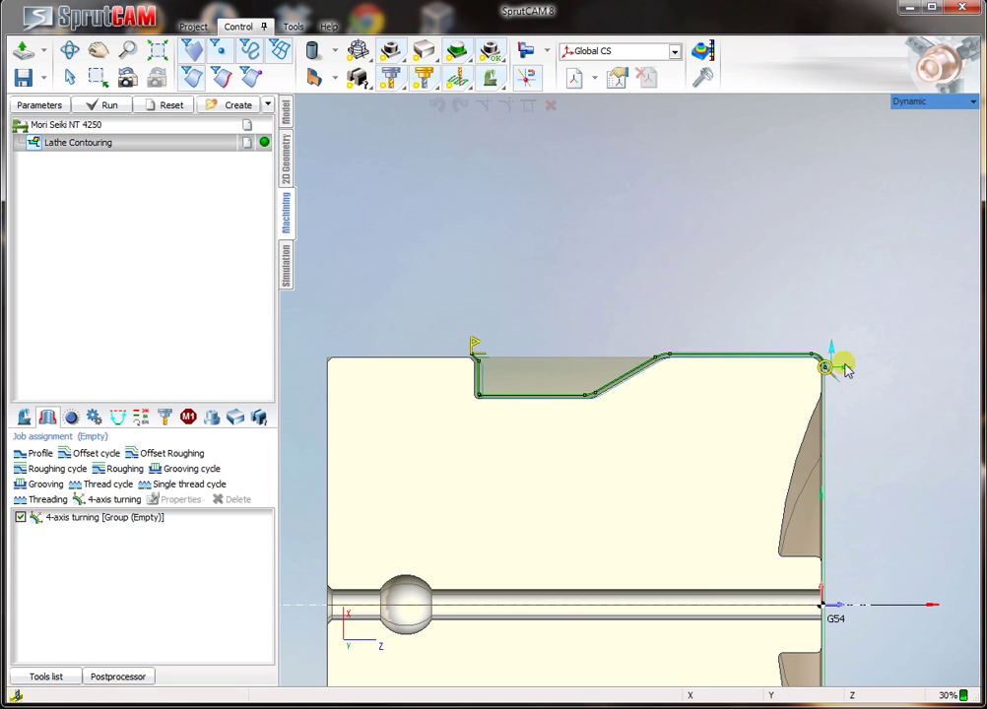
{"action": "left_click_drag", "start_coordinate": [833, 358], "coordinate": [853, 609]}
{"action": "middle_click_drag", "start_coordinate": [853, 521], "coordinate": [801, 282]}
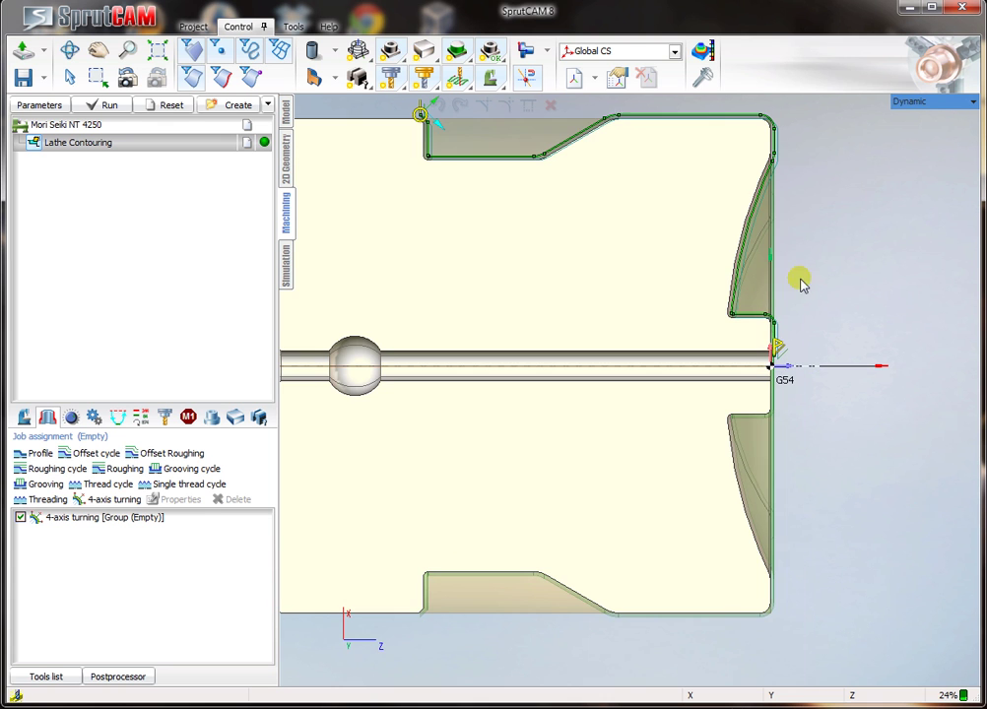
- Extend the contour's end point on the front face to just past the rotation axis
{"action": "scroll", "coordinate": [698, 343], "scroll_direction": "up", "scroll_amount": 4}
{"action": "middle_click_drag", "start_coordinate": [891, 392], "coordinate": [699, 333]}
{"action": "scroll", "coordinate": [697, 337], "scroll_direction": "up", "scroll_amount": 2}
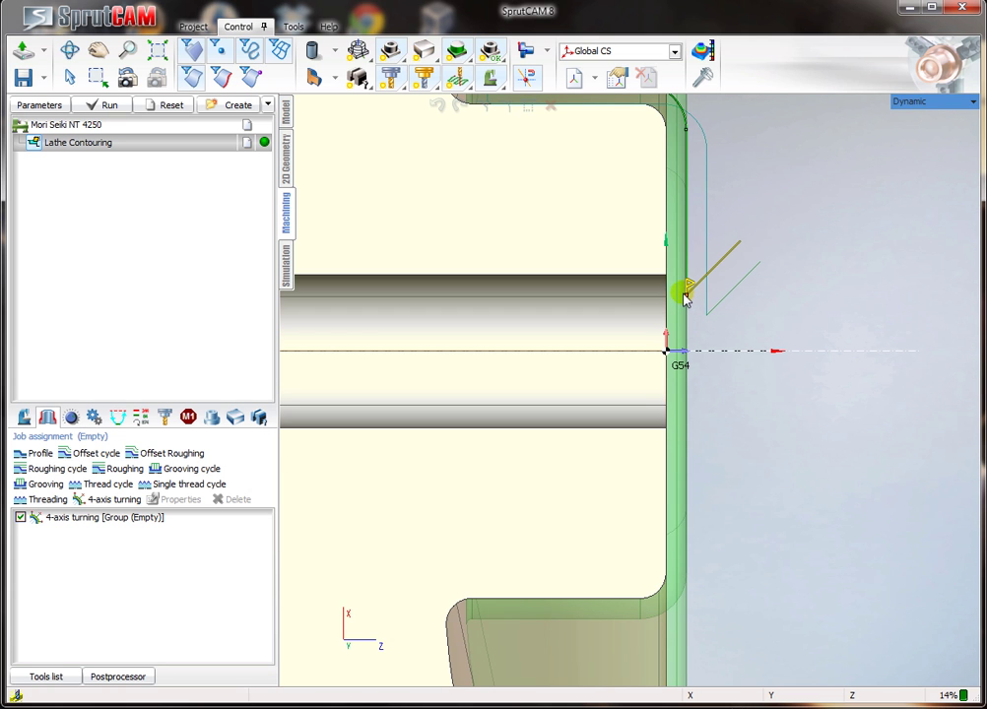
{"action": "left_click_drag", "start_coordinate": [687, 300], "coordinate": [692, 353]}
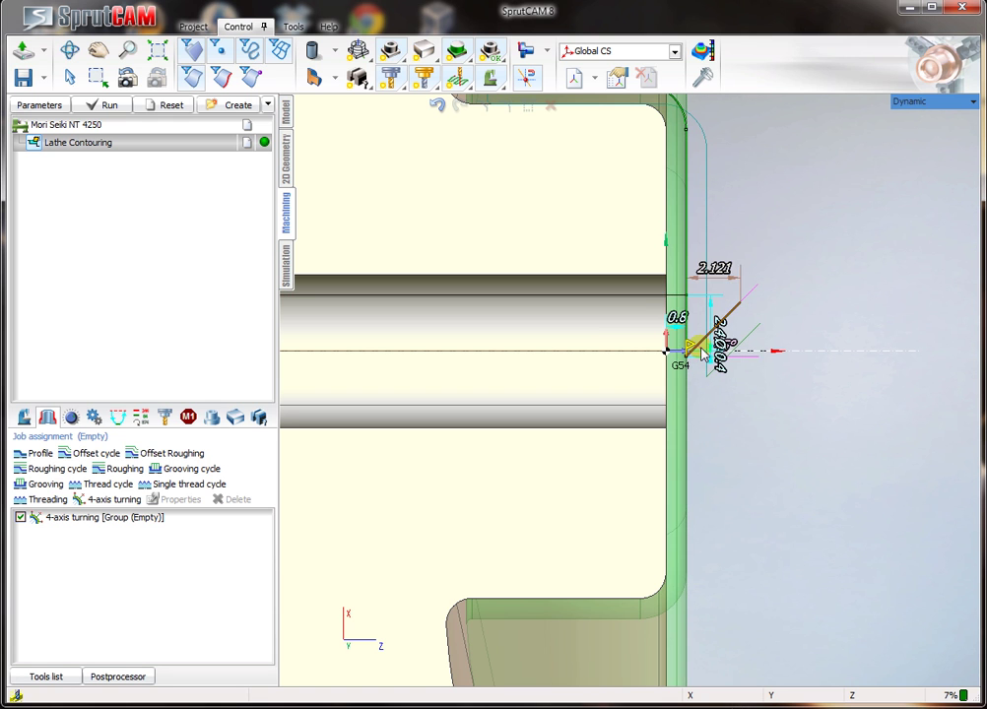
{"action": "scroll", "coordinate": [763, 311], "scroll_direction": "down", "scroll_amount": 5}
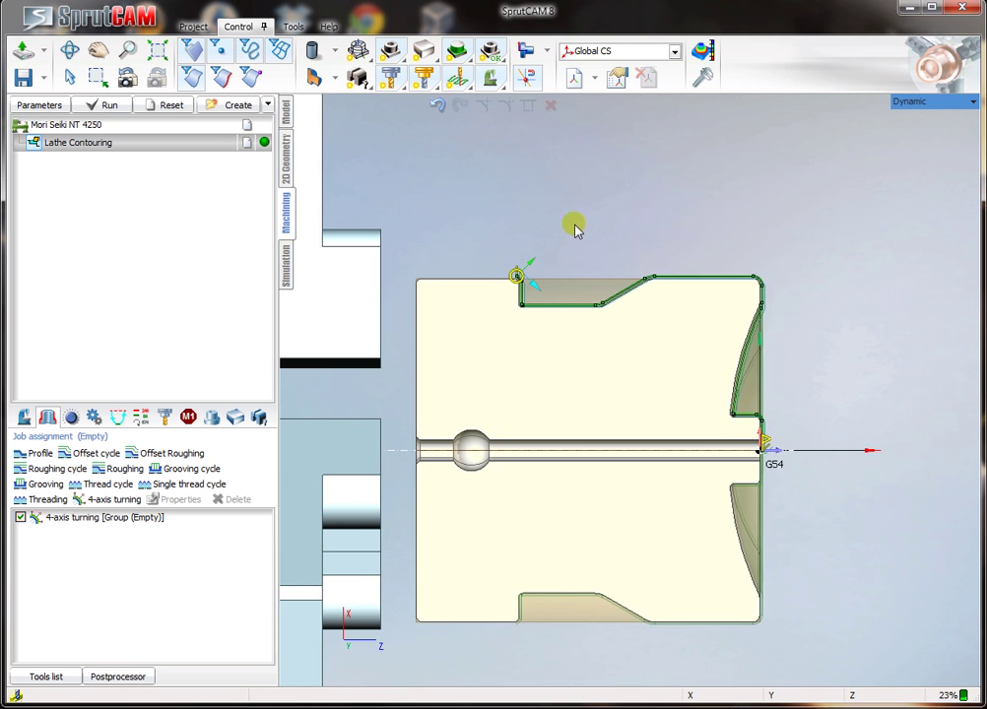
- Set the tool orientation angle at the contour's start point to 30°
{"action": "middle_click_drag", "start_coordinate": [573, 227], "coordinate": [519, 213]}
{"action": "scroll", "coordinate": [483, 256], "scroll_direction": "up", "scroll_amount": 3}
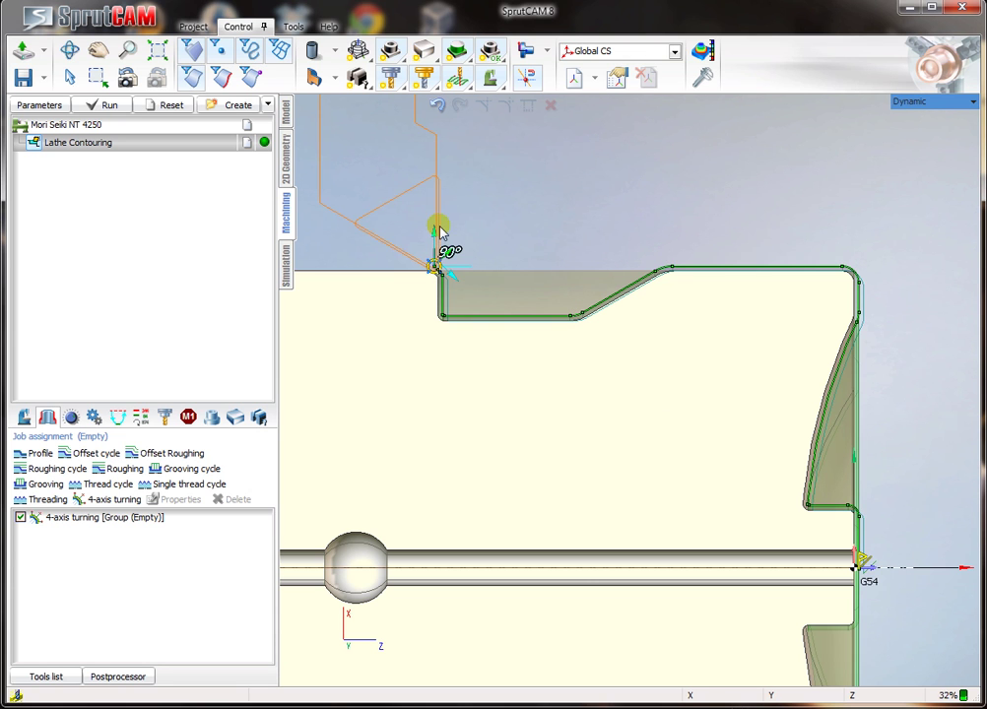
{"action": "left_click_drag", "start_coordinate": [433, 236], "coordinate": [467, 252]}
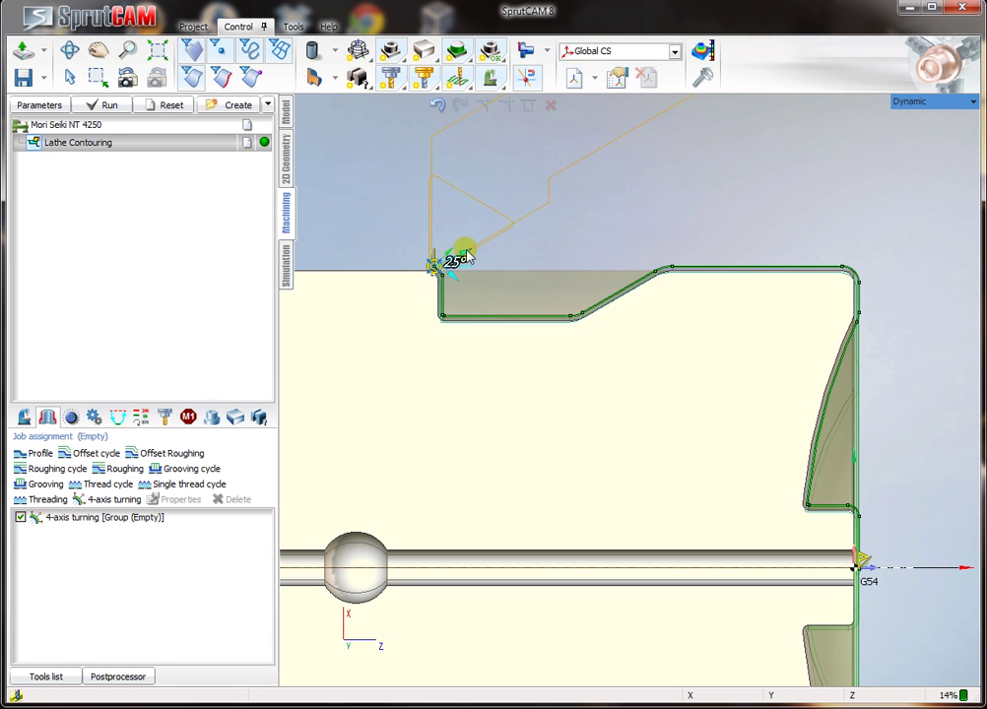
{"action": "scroll", "coordinate": [448, 267], "scroll_direction": "up", "scroll_amount": 6}
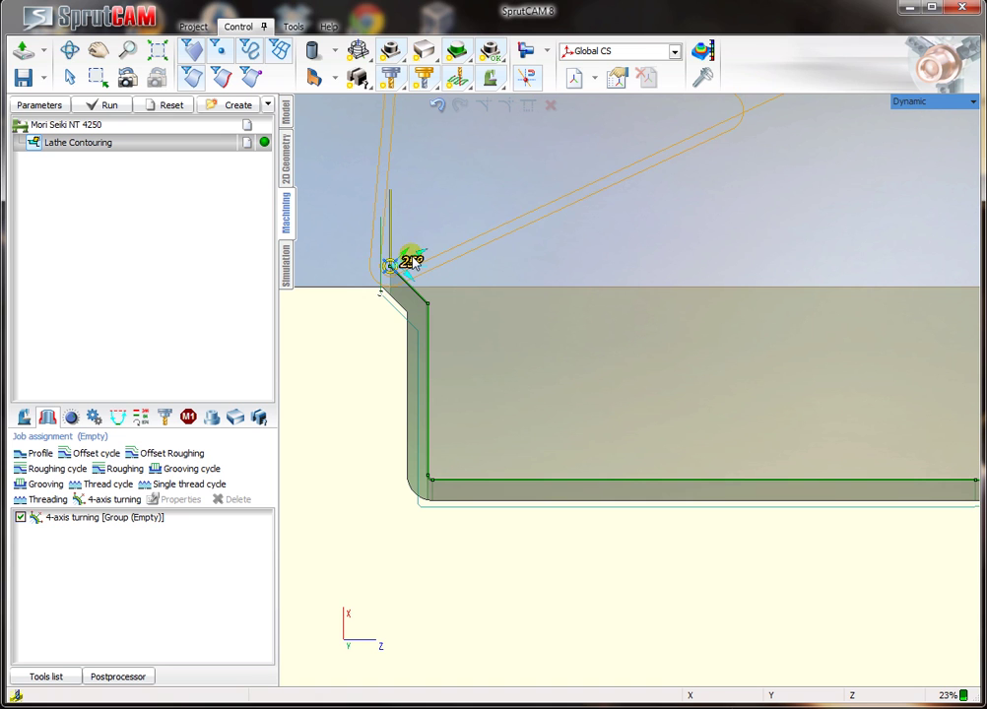
{"action": "left_click", "coordinate": [414, 261]}
{"action": "scroll", "coordinate": [413, 291], "scroll_direction": "up", "scroll_amount": 7}
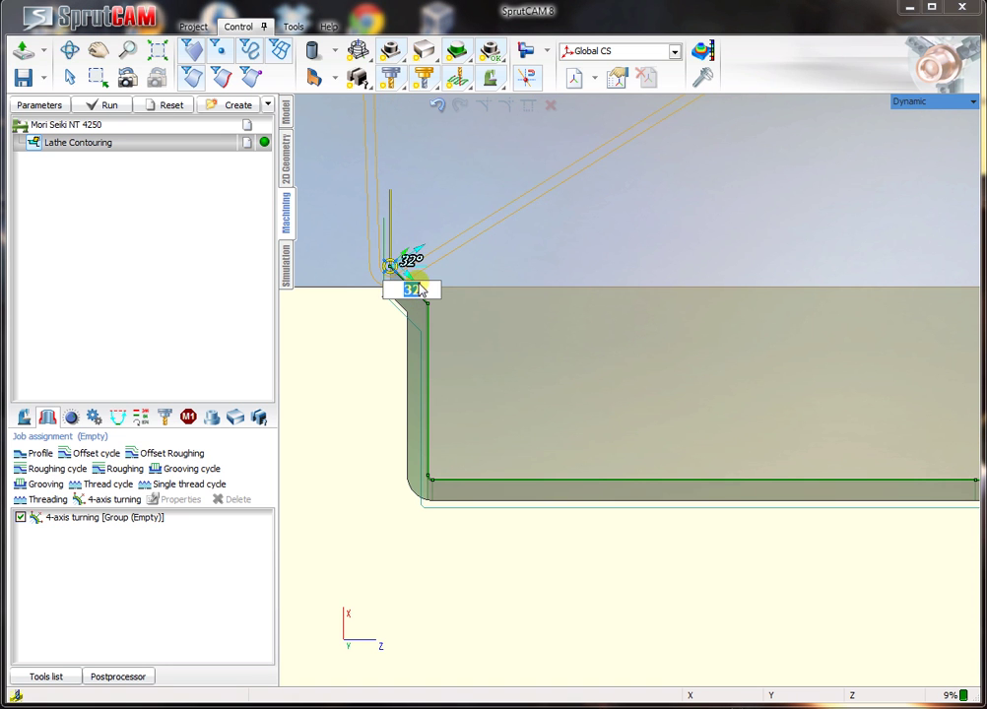
{"action": "type", "text": "30"}
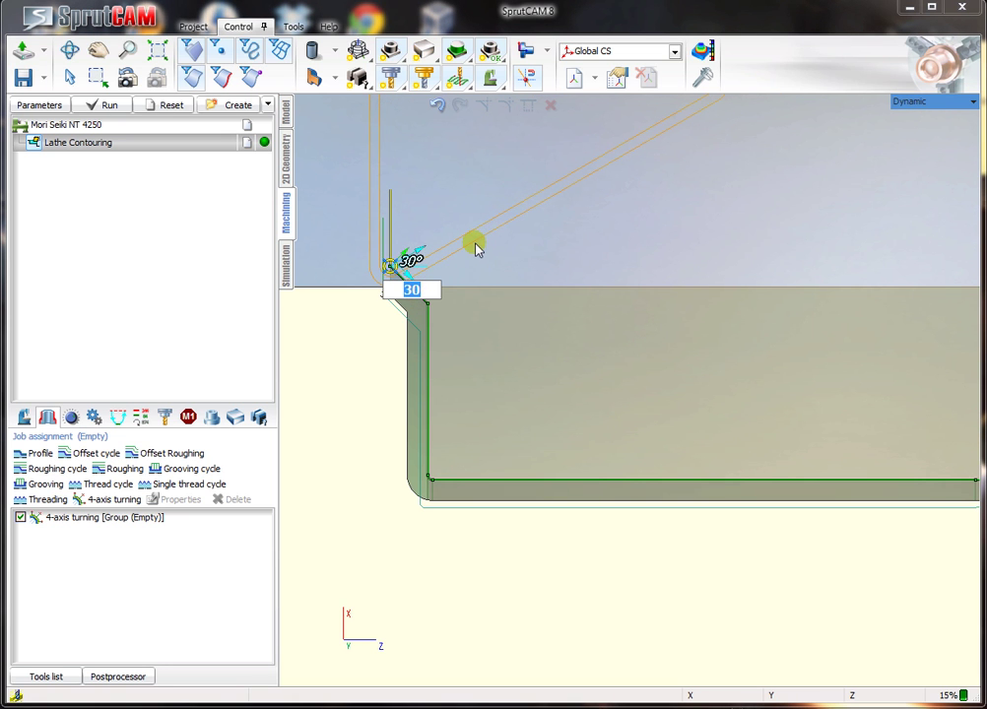
- Set the tool orientation to 30° at the outer groove's chuck-side bottom corner and to 90° where its floor meets the slope fillet
{"action": "left_click_drag", "start_coordinate": [476, 247], "coordinate": [465, 454]}
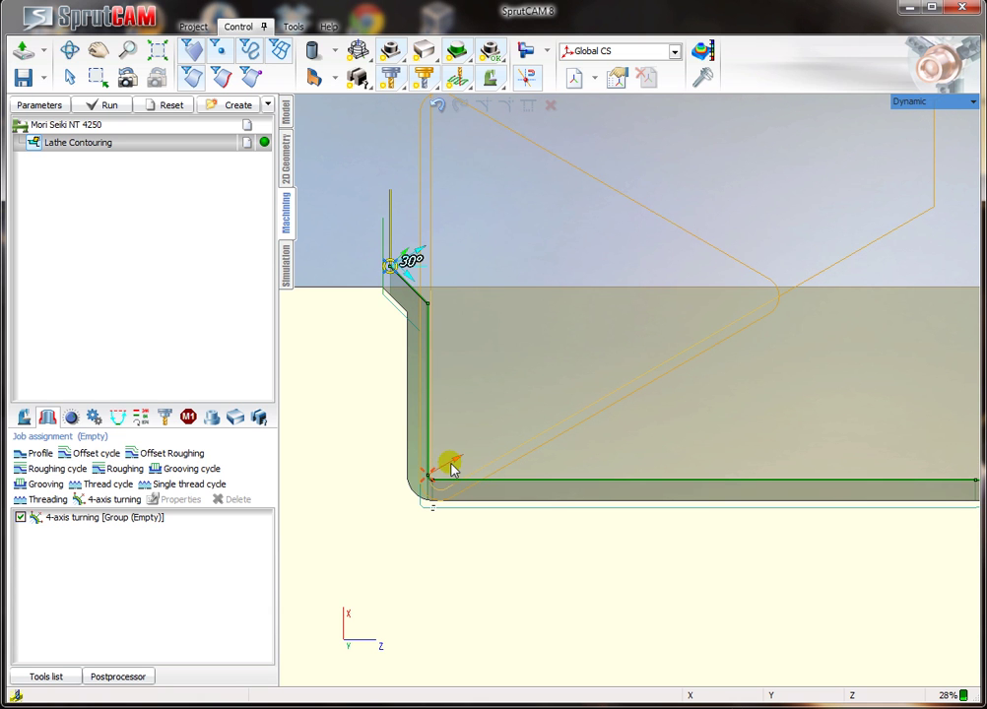
{"action": "mouse_move", "coordinate": [451, 469]}
{"action": "left_mouse_down"}
{"action": "mouse_move", "coordinate": [449, 451]}
{"action": "mouse_move", "coordinate": [453, 469]}
{"action": "left_mouse_up"}
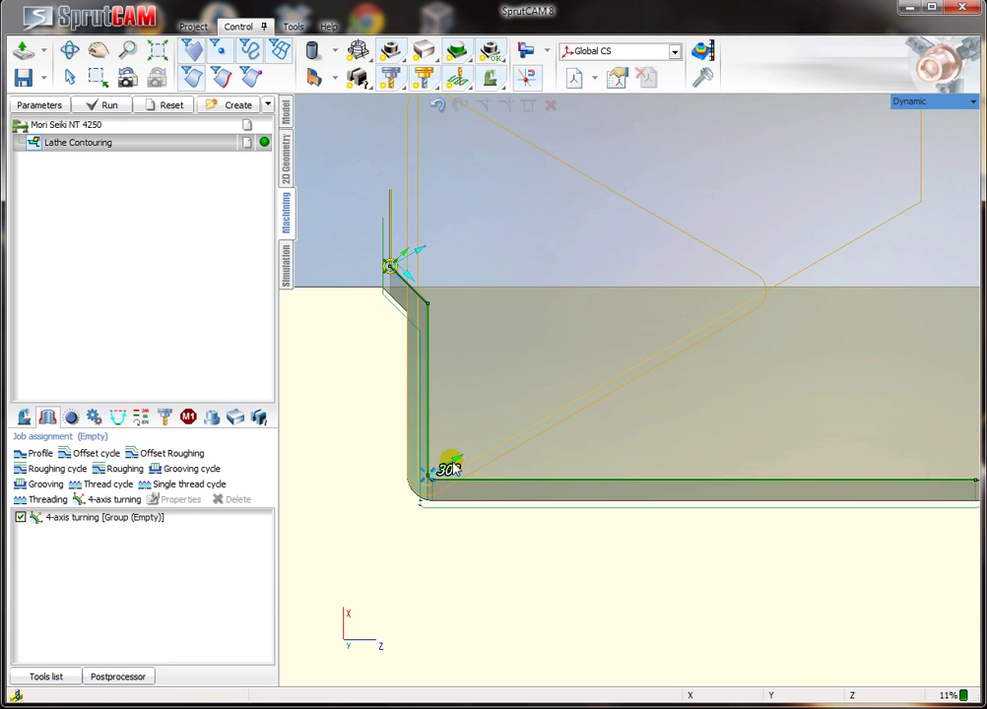
{"action": "scroll", "coordinate": [643, 512], "scroll_direction": "up", "scroll_amount": 5}
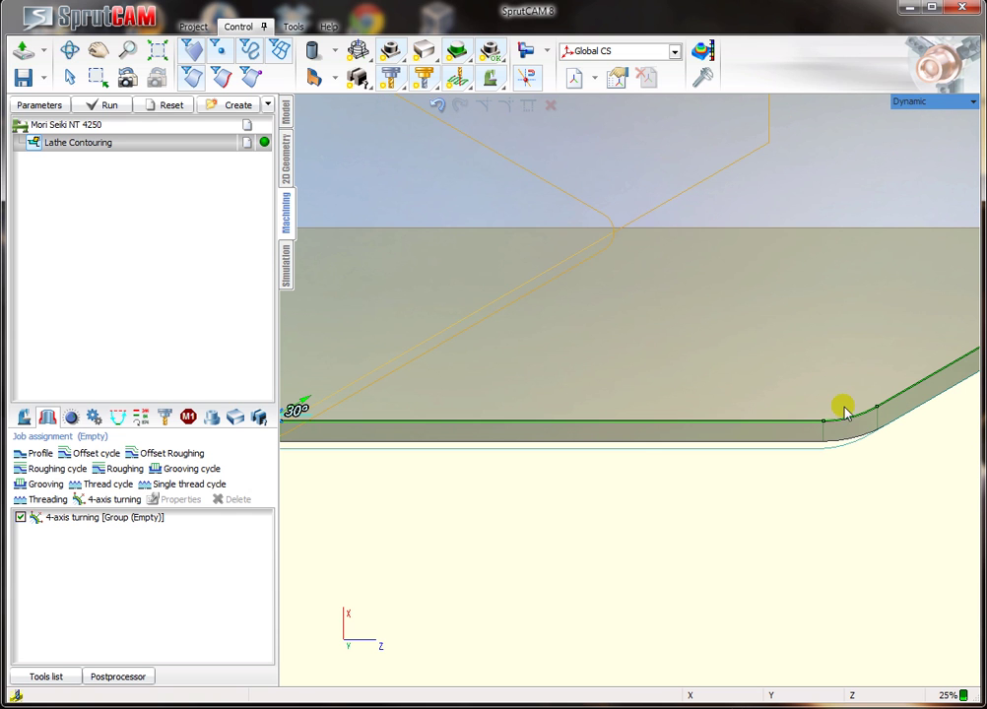
{"action": "left_click_drag", "start_coordinate": [844, 412], "coordinate": [829, 393]}
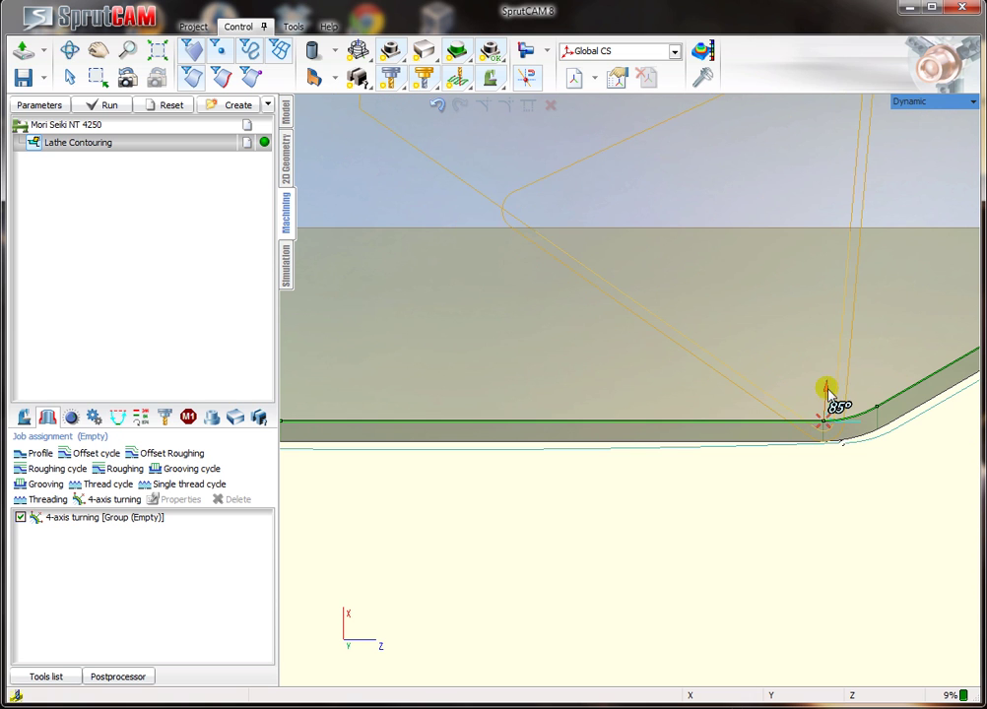
{"action": "left_click", "coordinate": [831, 409]}
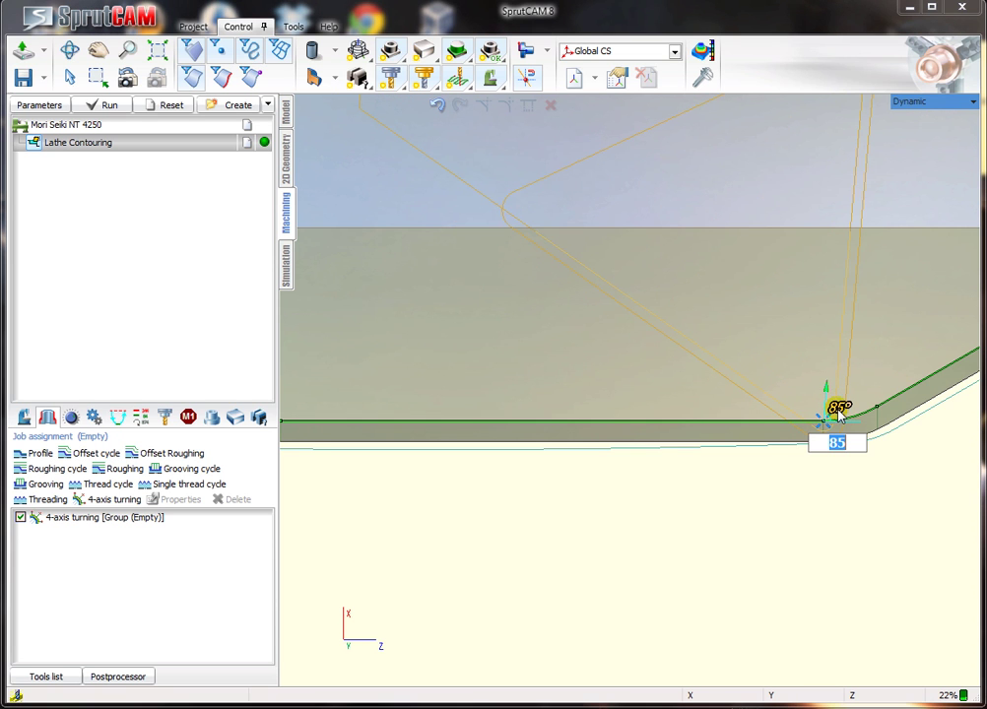
{"action": "scroll", "coordinate": [834, 440], "scroll_direction": "down", "scroll_amount": 4}
{"action": "scroll", "coordinate": [833, 443], "scroll_direction": "up", "scroll_amount": 9}
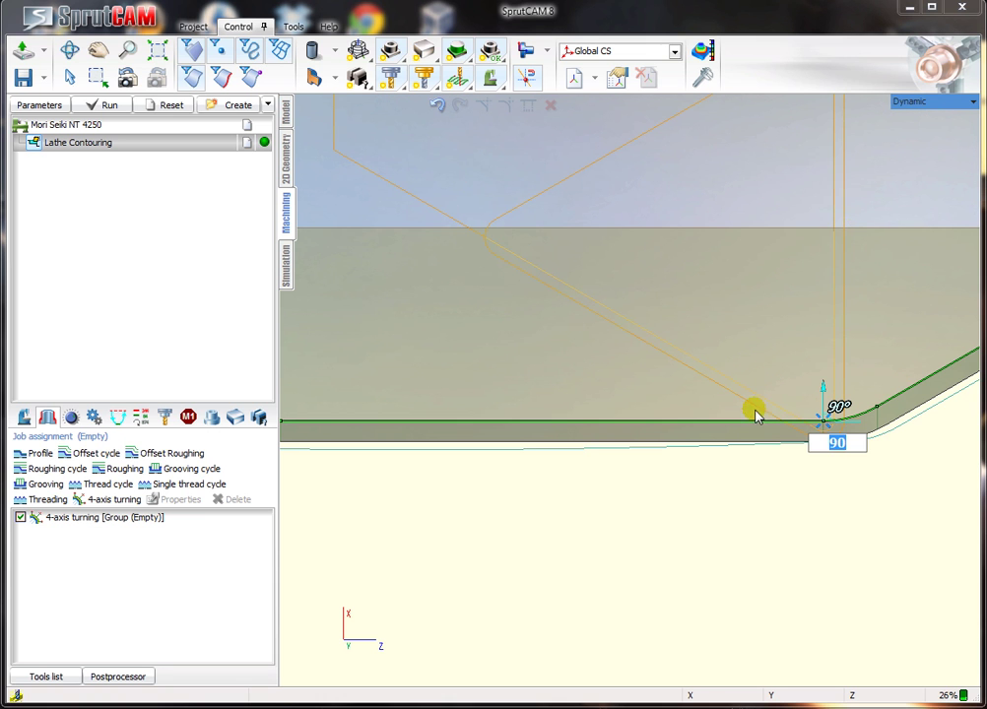
{"action": "mouse_move", "coordinate": [762, 414]}
{"action": "left_mouse_down"}
{"action": "mouse_move", "coordinate": [310, 410]}
{"action": "mouse_move", "coordinate": [729, 429]}
{"action": "left_mouse_up"}
- Add a 30° tool orientation where the outer front corner's fillet meets the front face
{"action": "scroll", "coordinate": [729, 428], "scroll_direction": "down", "scroll_amount": 5}
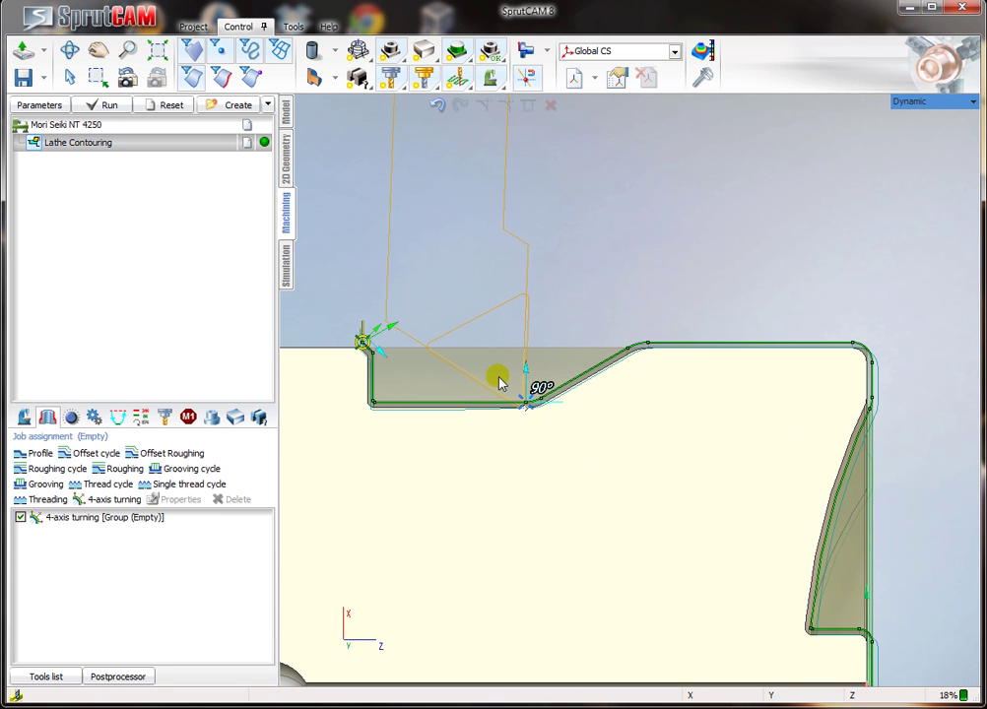
{"action": "left_click_drag", "start_coordinate": [475, 383], "coordinate": [620, 380]}
{"action": "scroll", "coordinate": [690, 381], "scroll_direction": "up", "scroll_amount": 3}
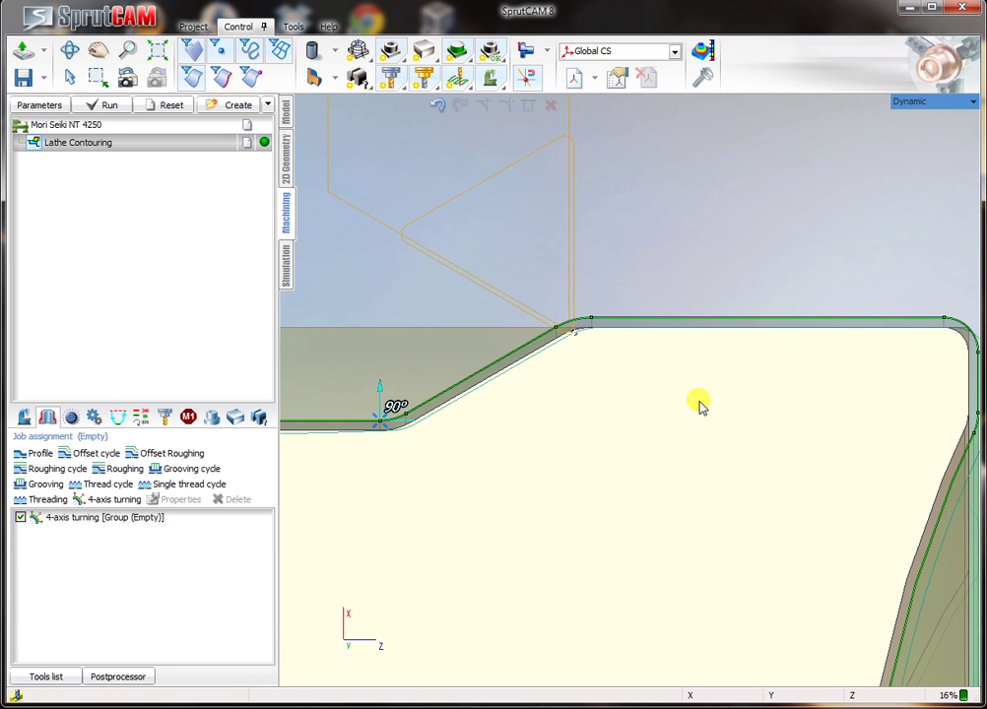
{"action": "scroll", "coordinate": [608, 365], "scroll_direction": "down", "scroll_amount": 6}
{"action": "left_click_drag", "start_coordinate": [542, 313], "coordinate": [739, 338]}
{"action": "scroll", "coordinate": [738, 338], "scroll_direction": "up", "scroll_amount": 2}
{"action": "scroll", "coordinate": [738, 338], "scroll_direction": "up", "scroll_amount": 3}
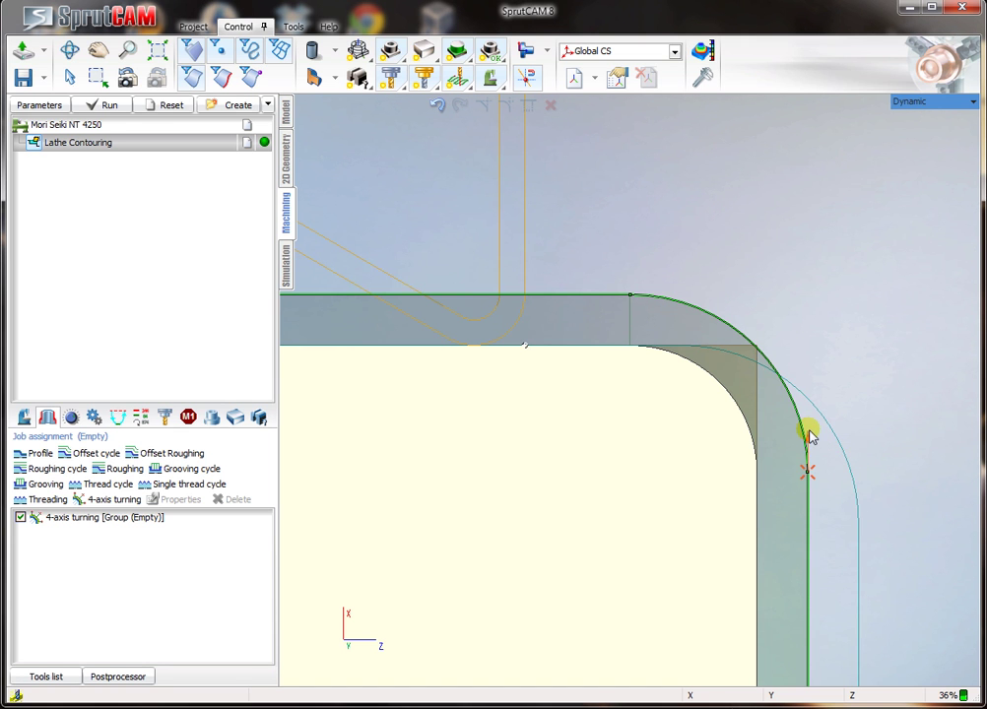
{"action": "left_click_drag", "start_coordinate": [808, 471], "coordinate": [838, 464]}
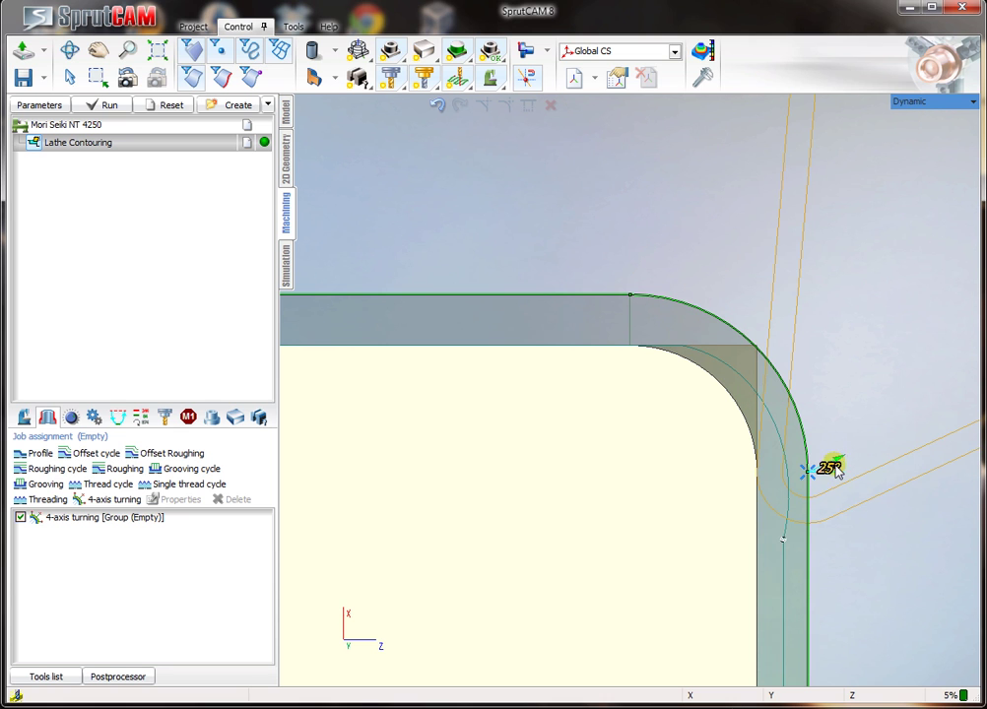
{"action": "left_click", "coordinate": [835, 466]}
{"action": "scroll", "coordinate": [830, 496], "scroll_direction": "up", "scroll_amount": 5}
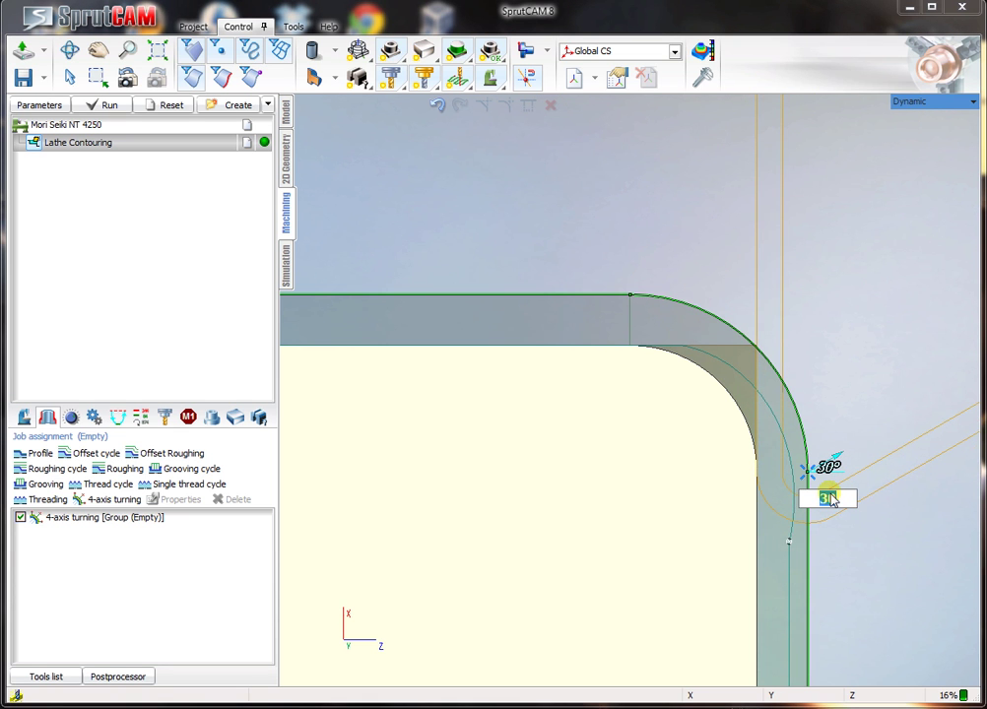
{"action": "left_click", "coordinate": [873, 497]}
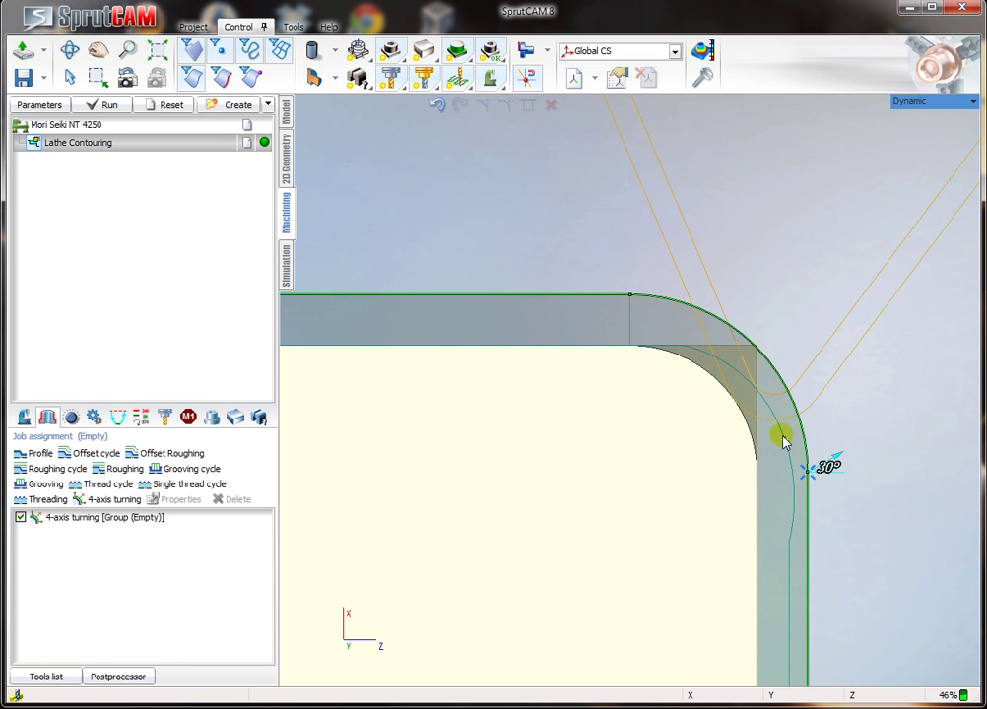
- Add a 0° tool orientation at the inner end of the flat front face, just before the recess edge fillet
{"action": "scroll", "coordinate": [538, 287], "scroll_direction": "down", "scroll_amount": 4}
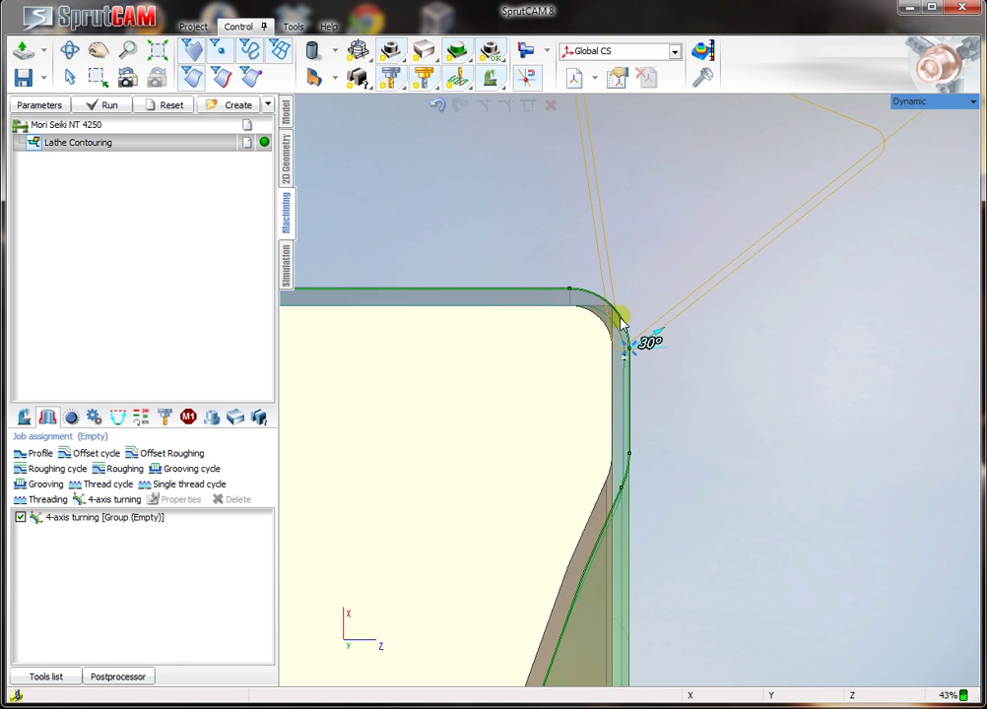
{"action": "left_click_drag", "start_coordinate": [677, 329], "coordinate": [679, 456]}
{"action": "scroll", "coordinate": [721, 318], "scroll_direction": "up", "scroll_amount": 2}
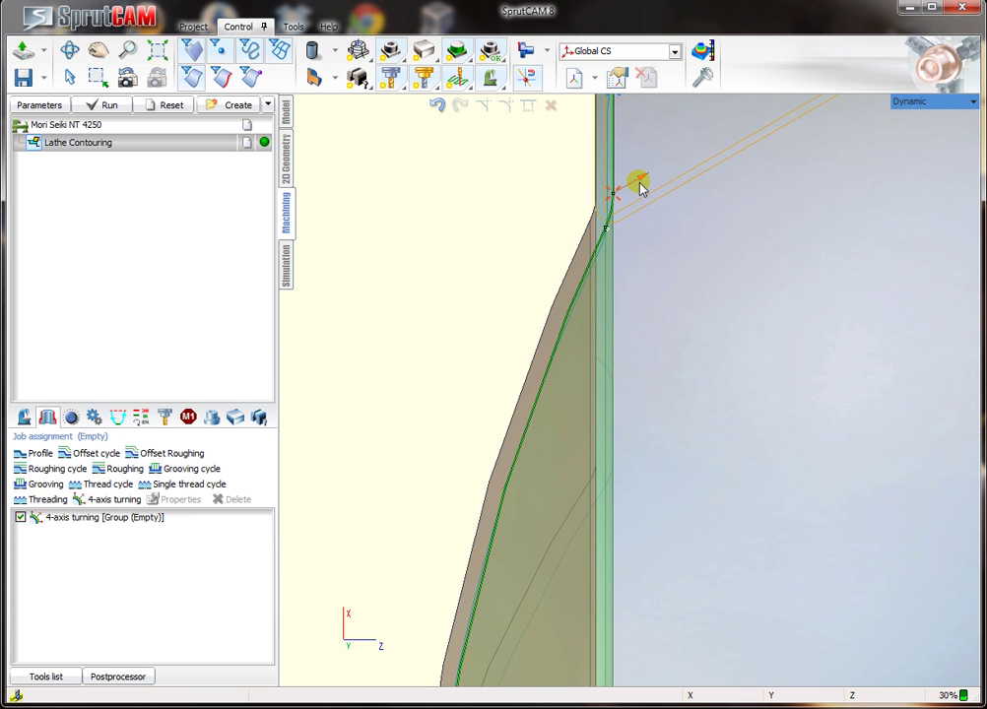
{"action": "left_click_drag", "start_coordinate": [640, 183], "coordinate": [646, 201]}
{"action": "scroll", "coordinate": [642, 209], "scroll_direction": "down", "scroll_amount": 2}
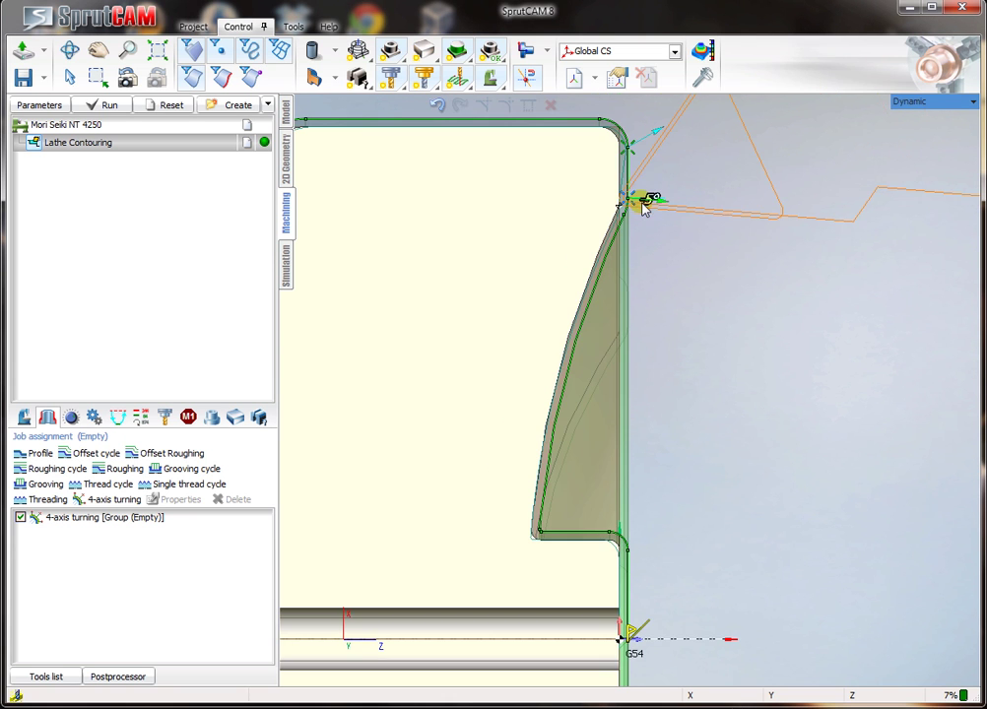
{"action": "left_click", "coordinate": [650, 201]}
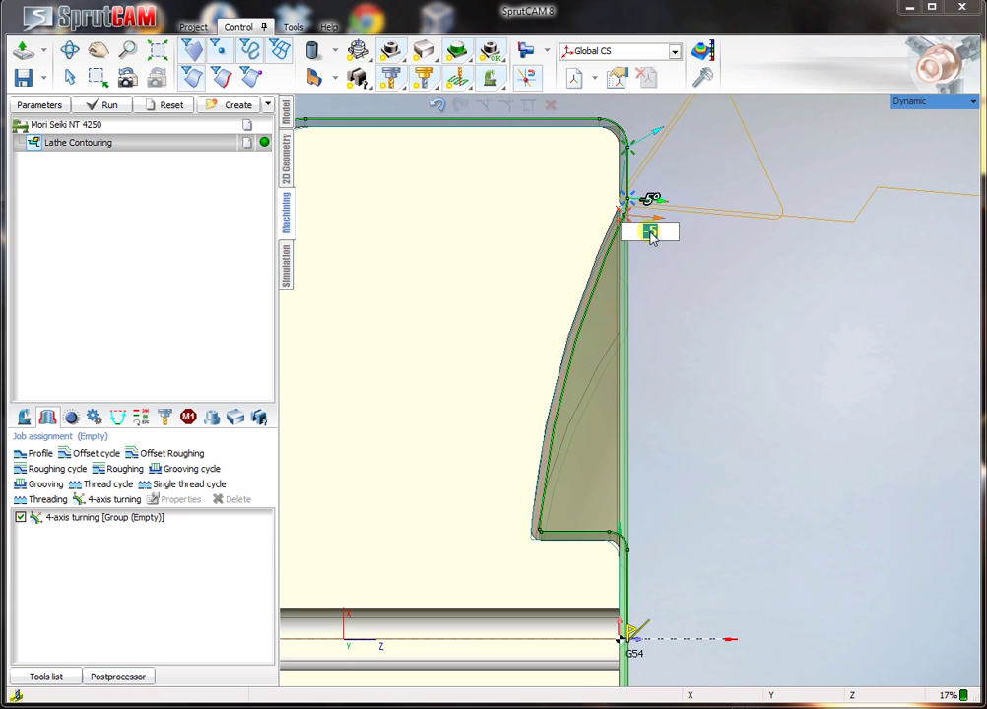
{"action": "type", "text": "0"}
{"action": "key", "text": "Return"}
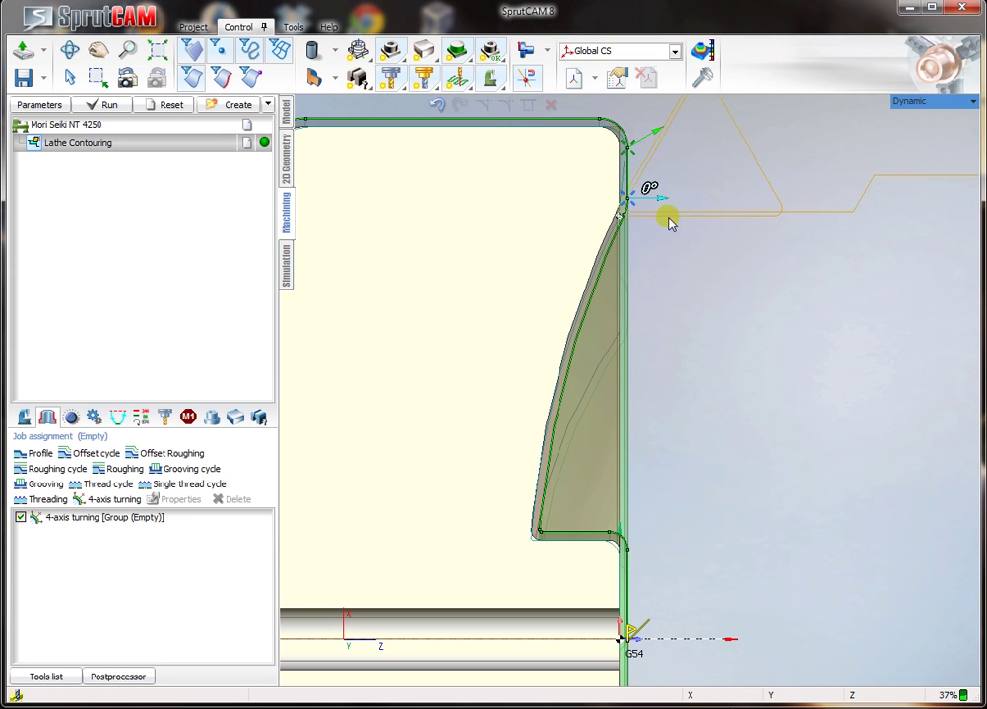
- Add a 15° tool orientation at the deepest inner corner of the front-face recess
{"action": "left_click_drag", "start_coordinate": [669, 223], "coordinate": [618, 519]}
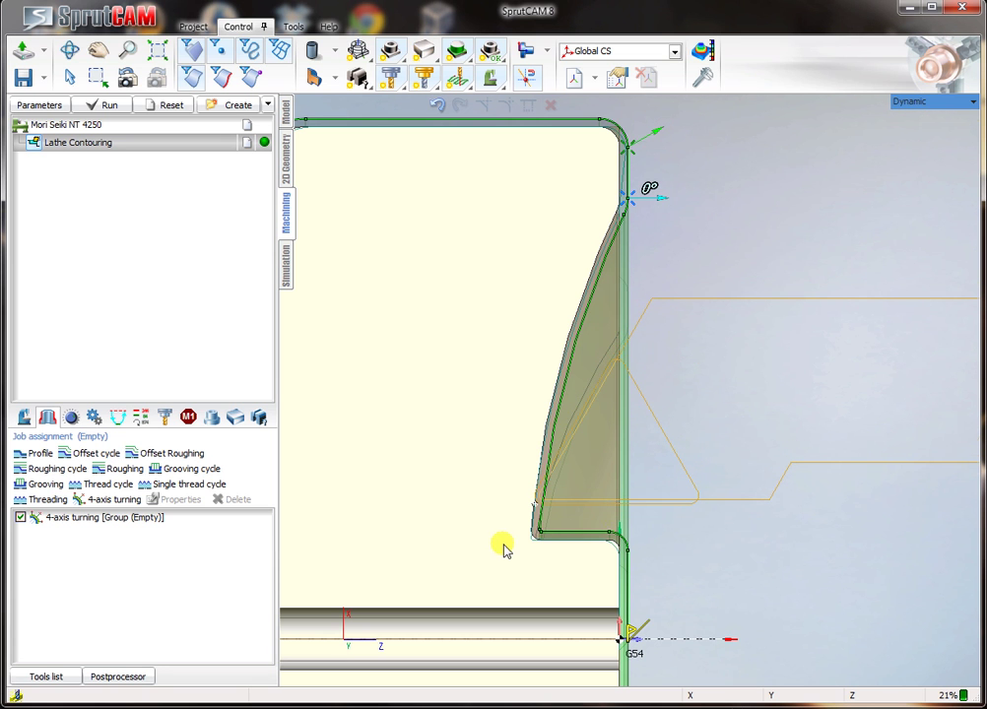
{"action": "scroll", "coordinate": [575, 517], "scroll_direction": "up", "scroll_amount": 4}
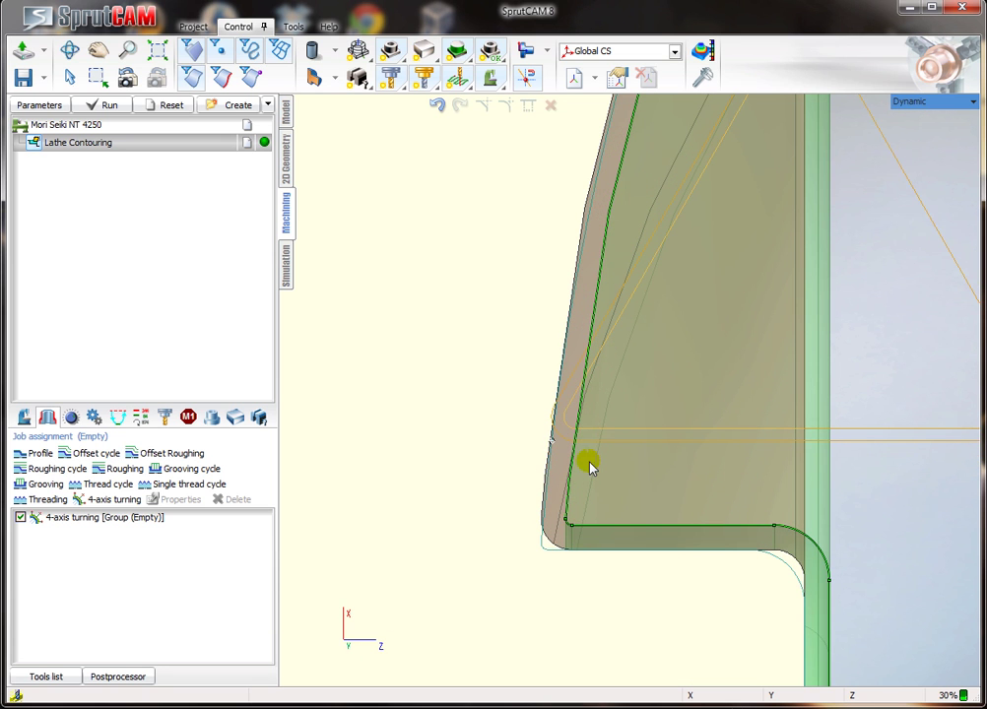
{"action": "left_click_drag", "start_coordinate": [591, 526], "coordinate": [592, 521]}
{"action": "scroll", "coordinate": [589, 519], "scroll_direction": "down", "scroll_amount": 3}
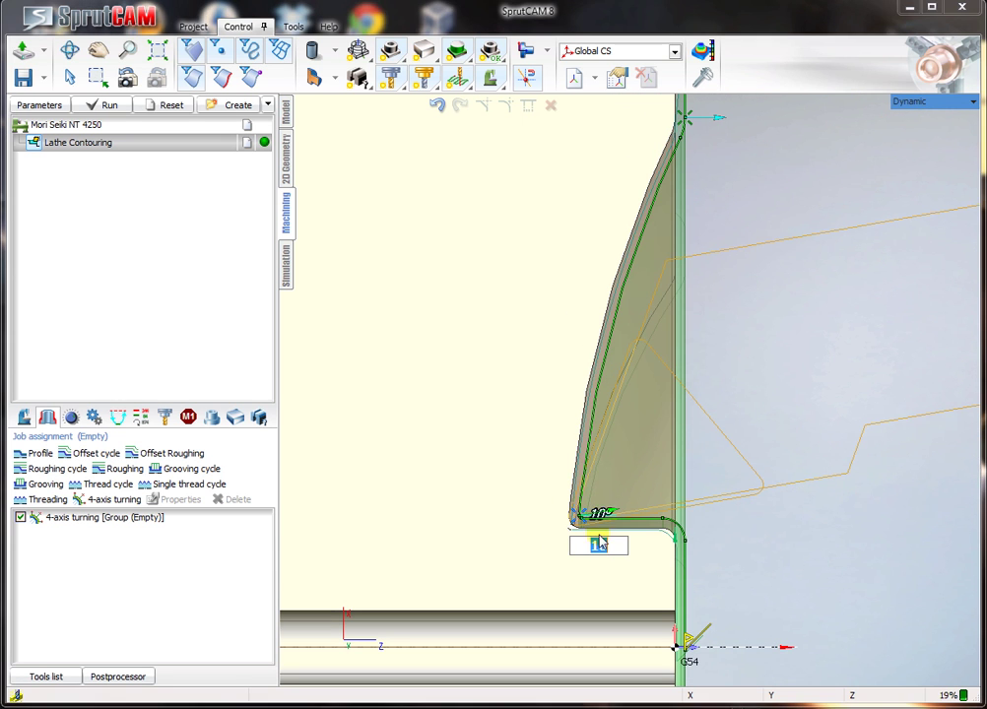
{"action": "scroll", "coordinate": [600, 548], "scroll_direction": "up", "scroll_amount": 4}
{"action": "scroll", "coordinate": [600, 548], "scroll_direction": "up", "scroll_amount": 1}
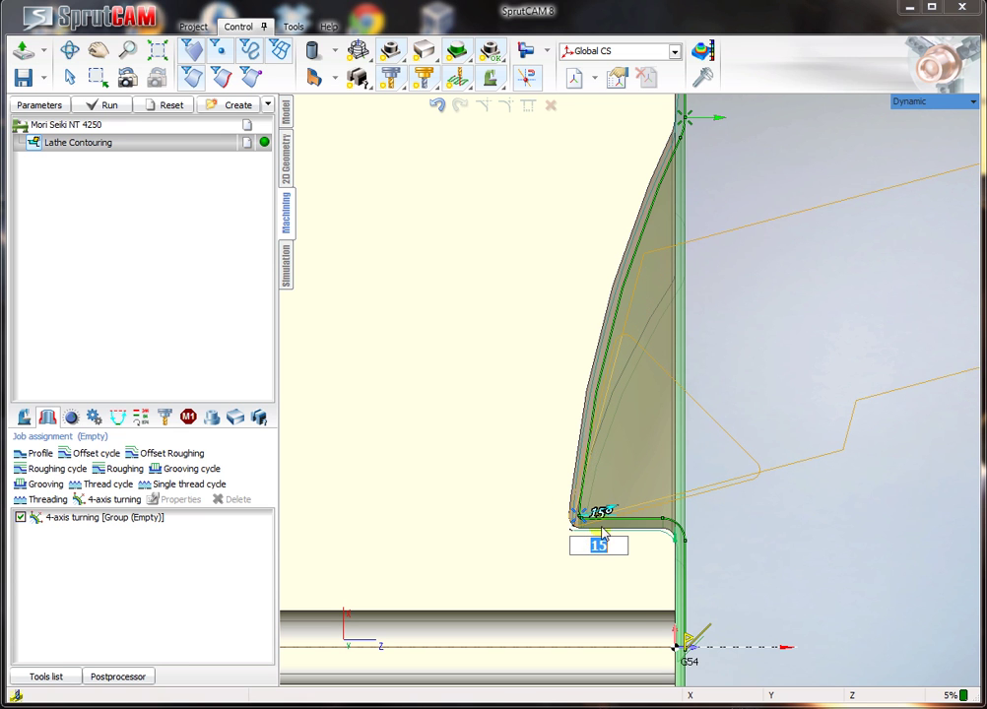
- Add a 30° tool orientation at the front end of the recess's inner wall and calculate the toolpath
{"action": "left_click", "coordinate": [688, 511]}
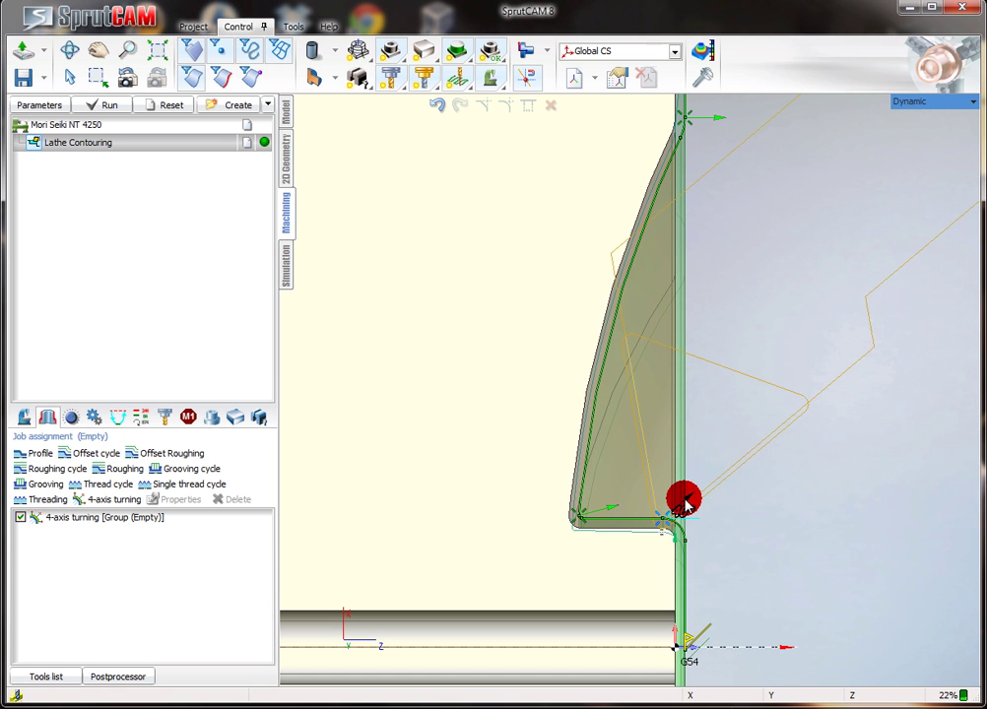
{"action": "mouse_move", "coordinate": [683, 501]}
{"action": "left_mouse_down"}
{"action": "mouse_move", "coordinate": [595, 509]}
{"action": "mouse_move", "coordinate": [583, 490]}
{"action": "mouse_move", "coordinate": [580, 374]}
{"action": "mouse_move", "coordinate": [677, 106]}
{"action": "mouse_move", "coordinate": [627, 227]}
{"action": "mouse_move", "coordinate": [602, 326]}
{"action": "mouse_move", "coordinate": [606, 513]}
{"action": "mouse_move", "coordinate": [720, 550]}
{"action": "mouse_move", "coordinate": [730, 657]}
{"action": "mouse_move", "coordinate": [752, 643]}
{"action": "mouse_move", "coordinate": [751, 671]}
{"action": "left_mouse_up"}
{"action": "scroll", "coordinate": [661, 335], "scroll_direction": "down", "scroll_amount": 4}
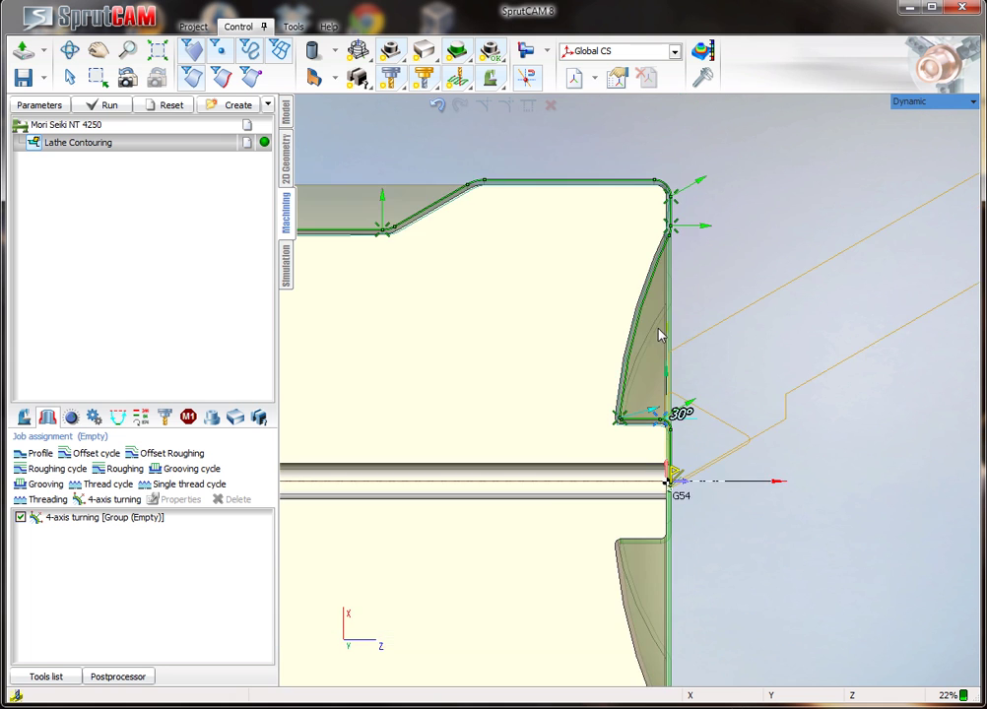
{"action": "left_click", "coordinate": [98, 106]}
- Define the Mori Seiki NT 4250 workpiece as a Turn Envelope around the part along the Z axis
{"action": "left_click", "coordinate": [65, 124]}
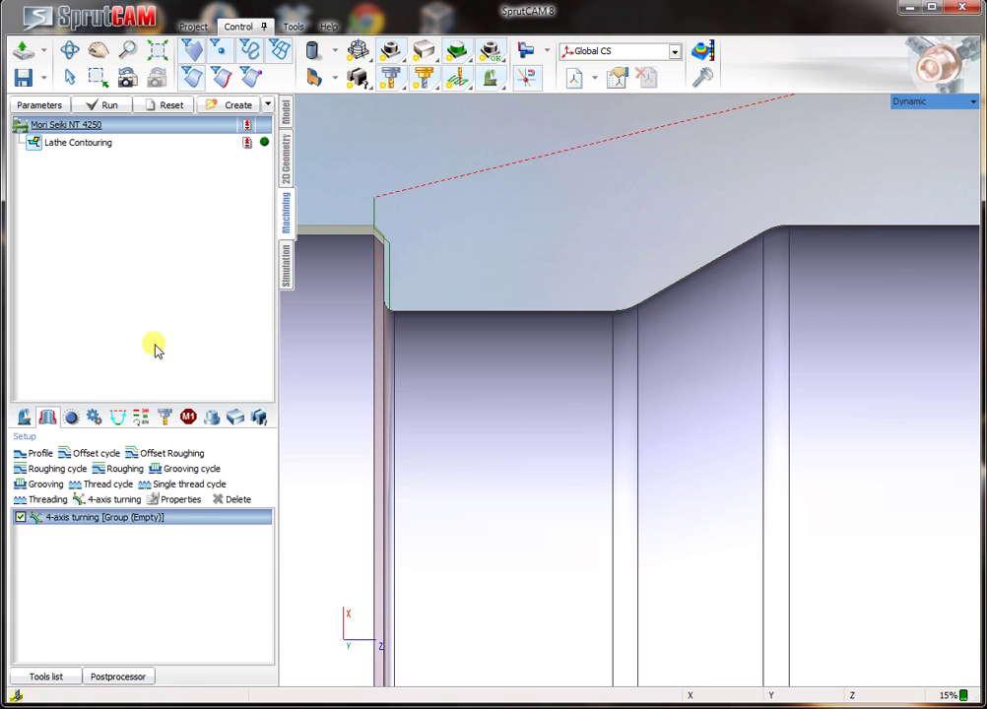
{"action": "left_click", "coordinate": [116, 417]}
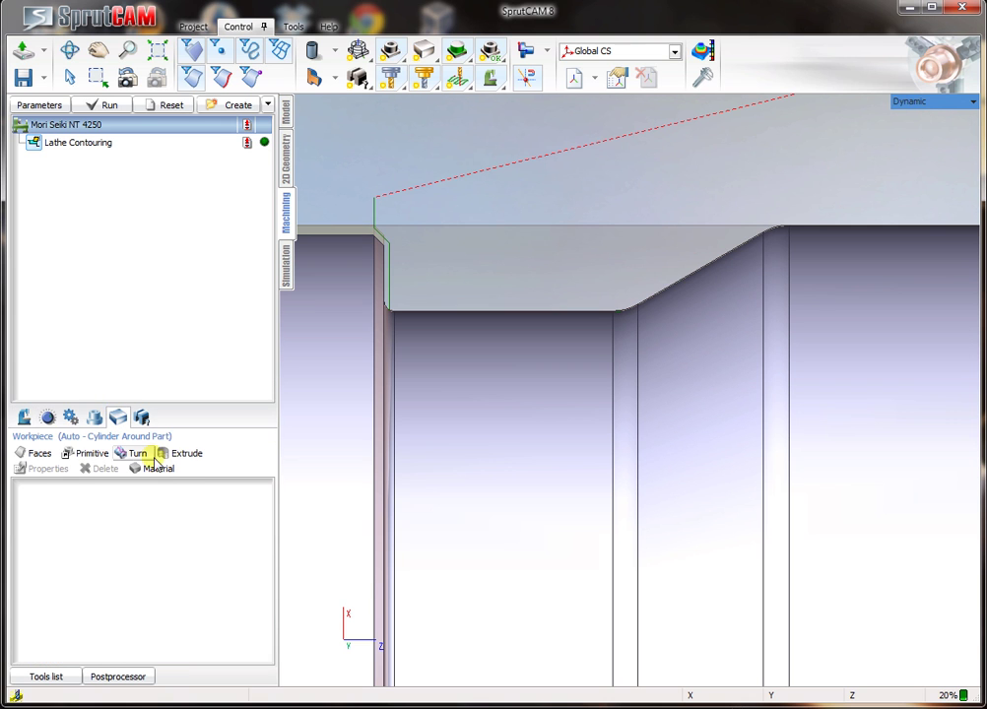
{"action": "left_click", "coordinate": [93, 455]}
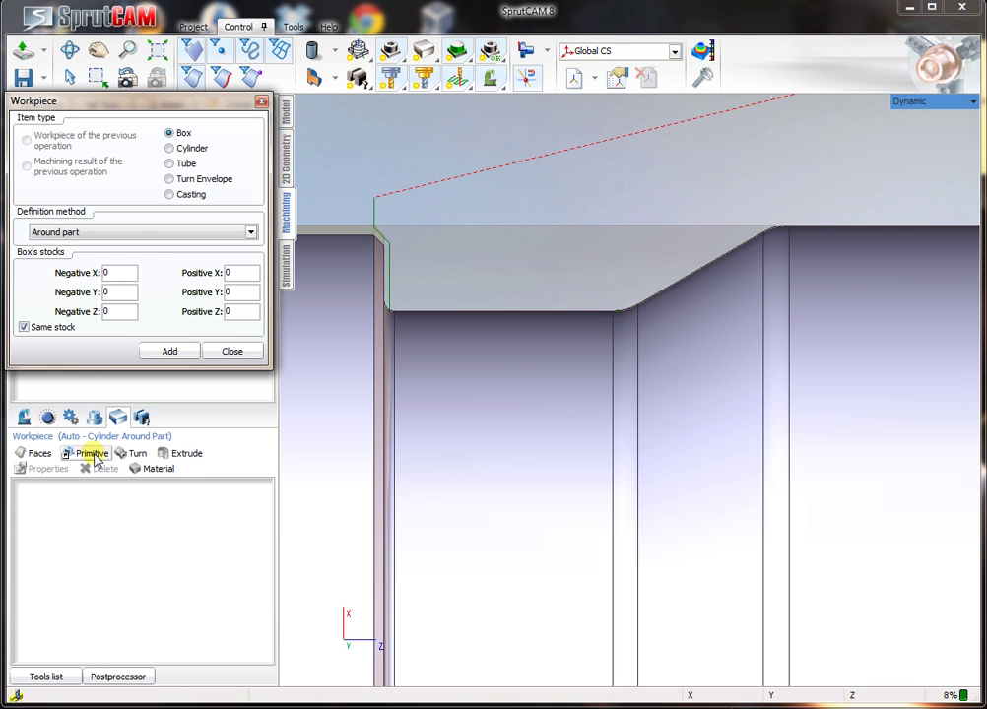
{"action": "left_click", "coordinate": [197, 182]}
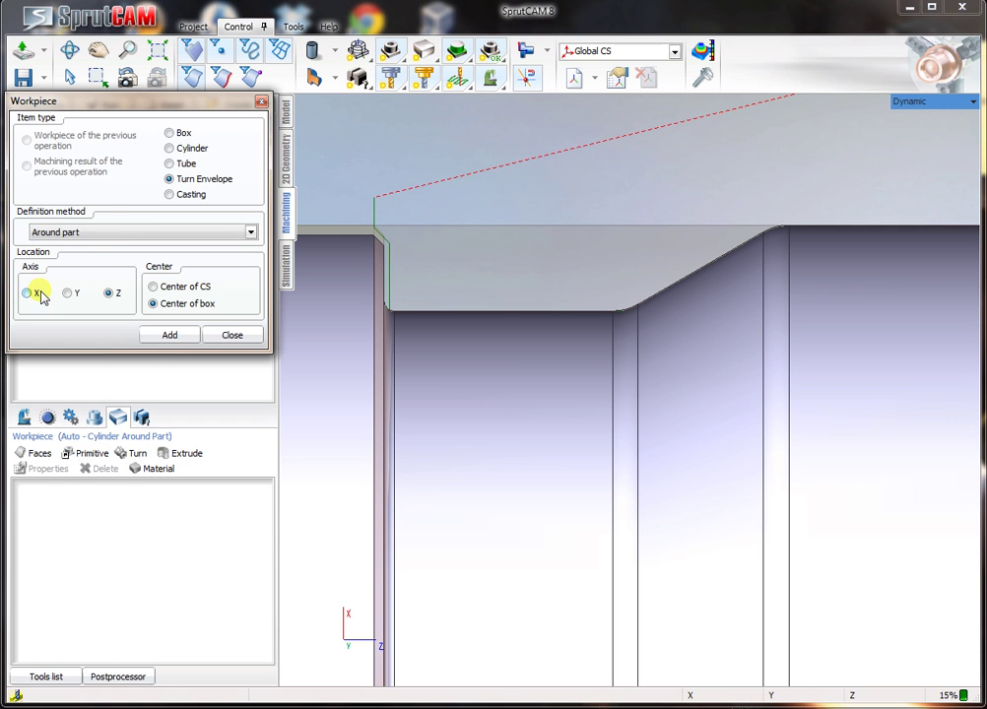
{"action": "left_click", "coordinate": [188, 335]}
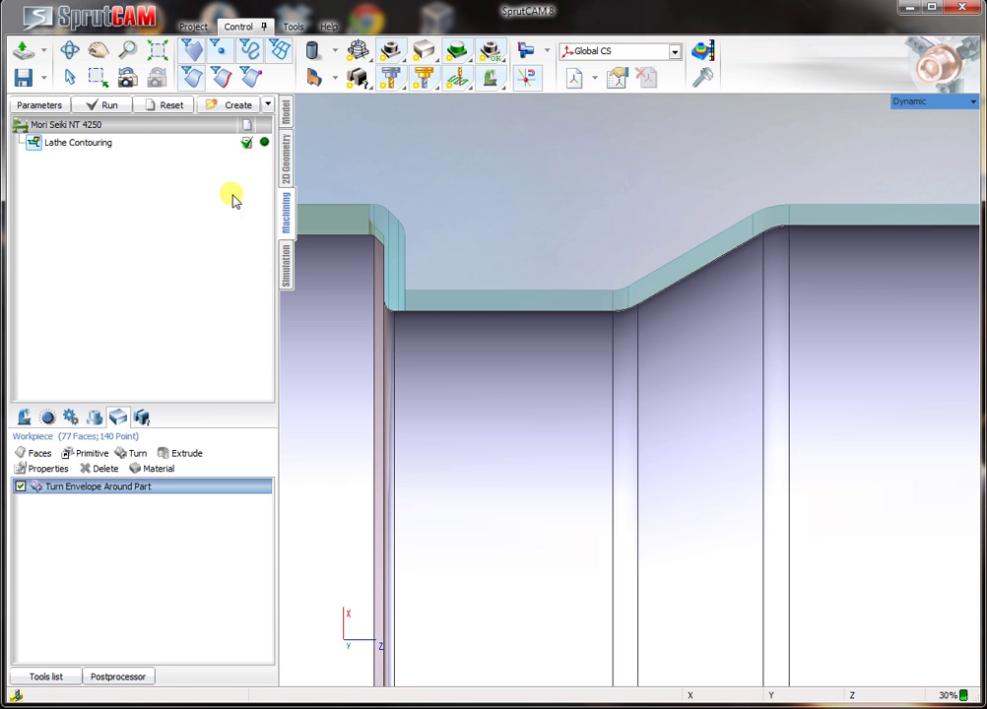
- Recalculate the Lathe Contouring operation with the new workpiece and bring up its simulation
{"action": "left_click", "coordinate": [143, 143]}
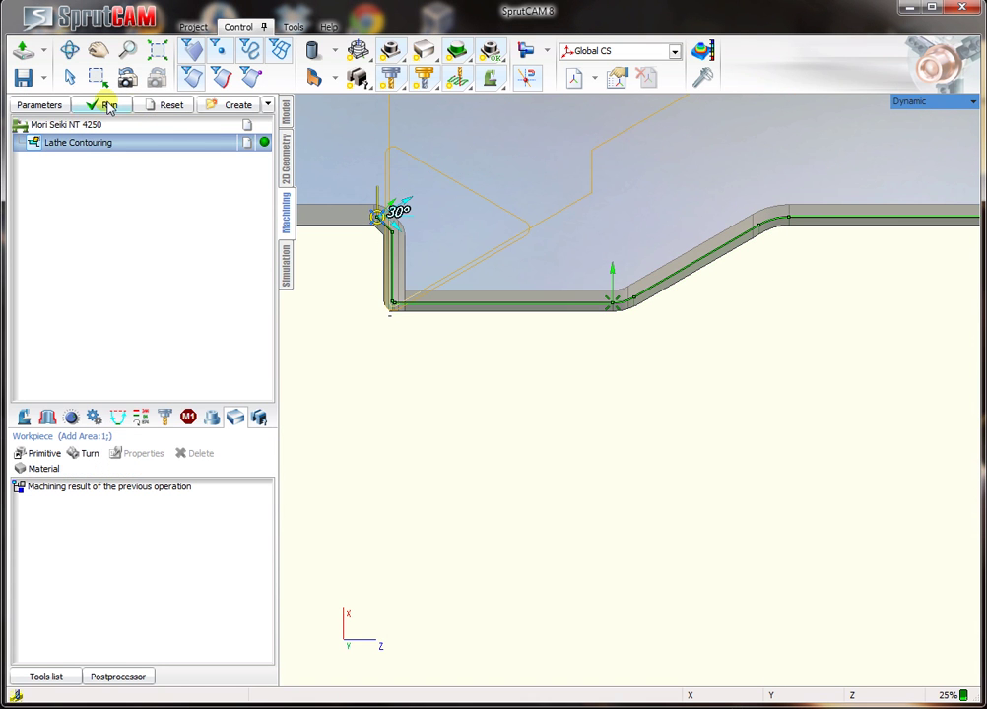
{"action": "left_click", "coordinate": [108, 106]}
{"action": "scroll", "coordinate": [331, 214], "scroll_direction": "down", "scroll_amount": 3}
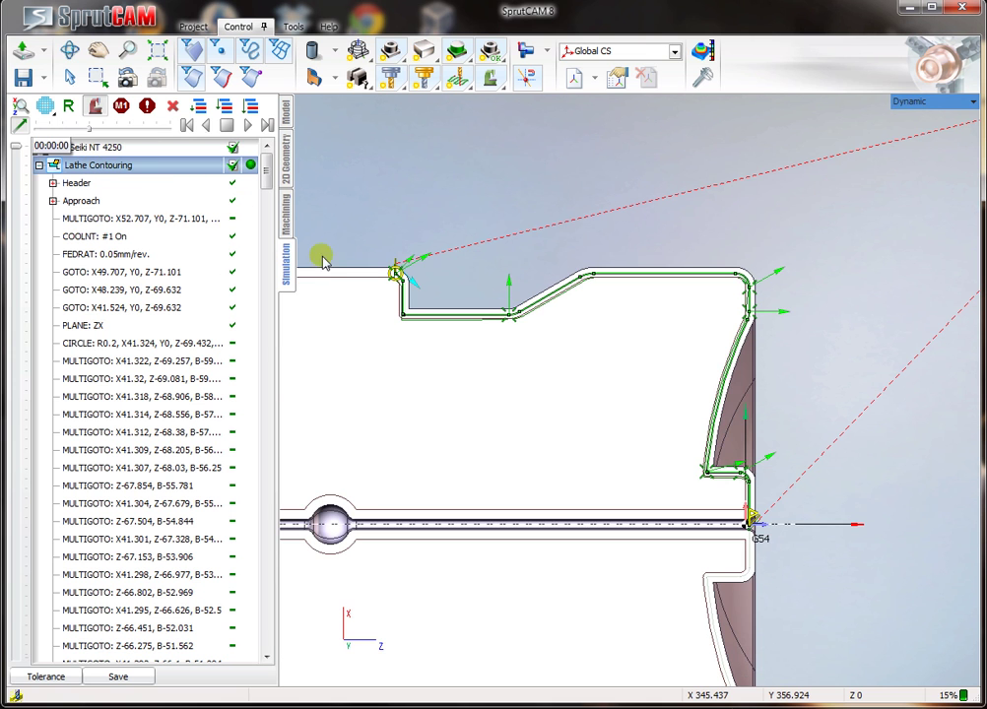
- Play the Lathe Contouring simulation at reduced speed and examine the tilting tool along the outer groove and front-face recess
{"action": "left_click", "coordinate": [249, 126]}
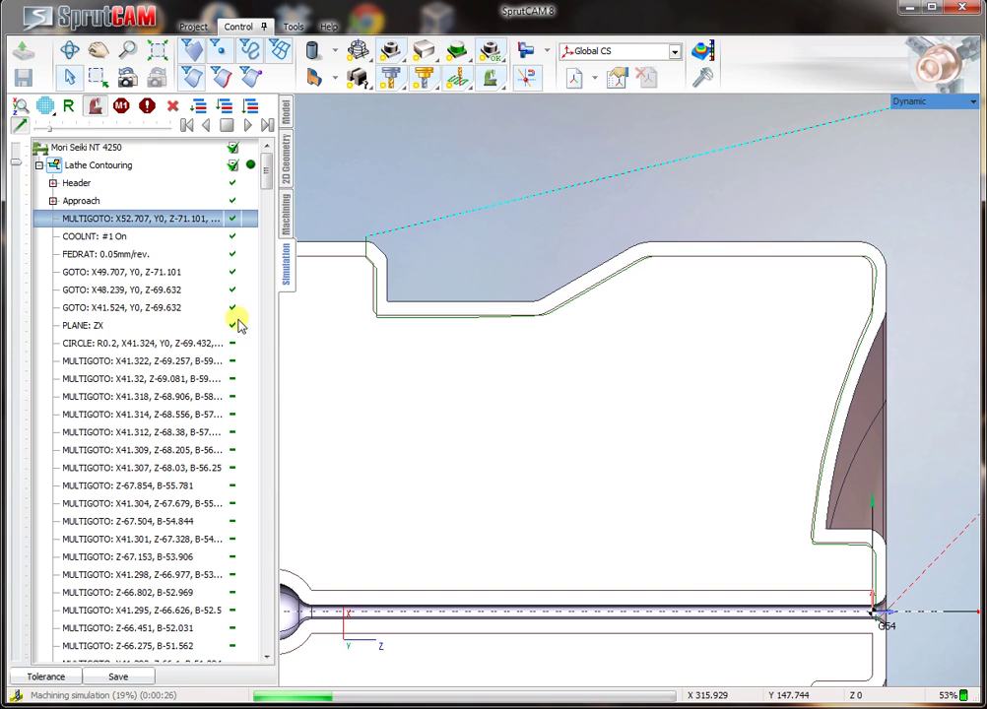
{"action": "left_click", "coordinate": [59, 132]}
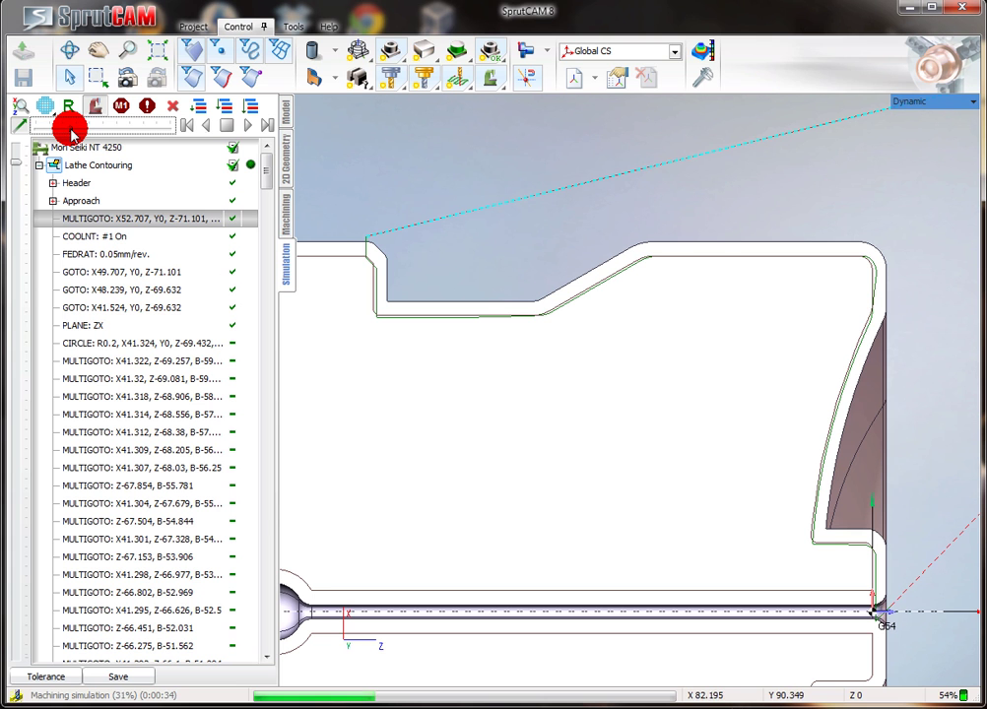
{"action": "left_click_drag", "start_coordinate": [70, 129], "coordinate": [44, 133]}
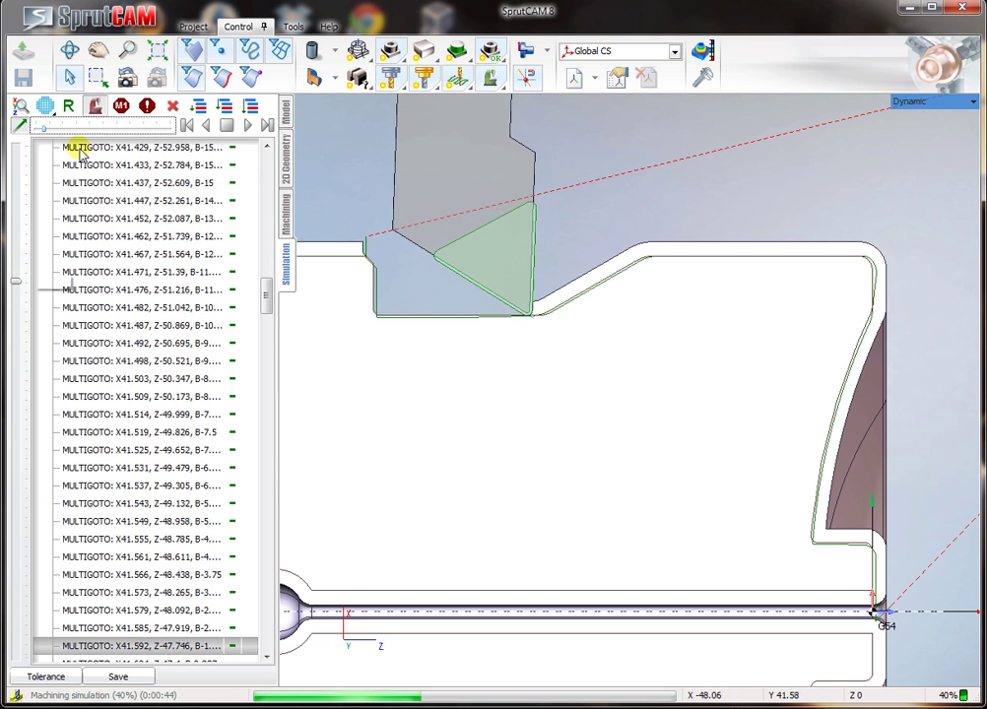
{"action": "left_click", "coordinate": [54, 128]}
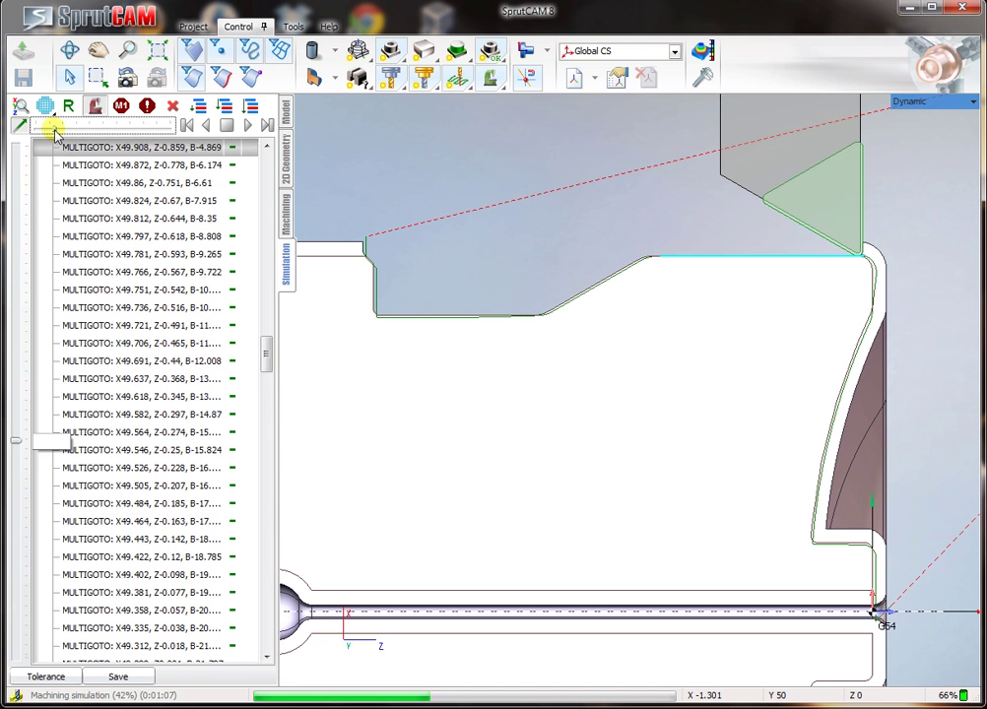
{"action": "scroll", "coordinate": [899, 406], "scroll_direction": "up", "scroll_amount": 4}
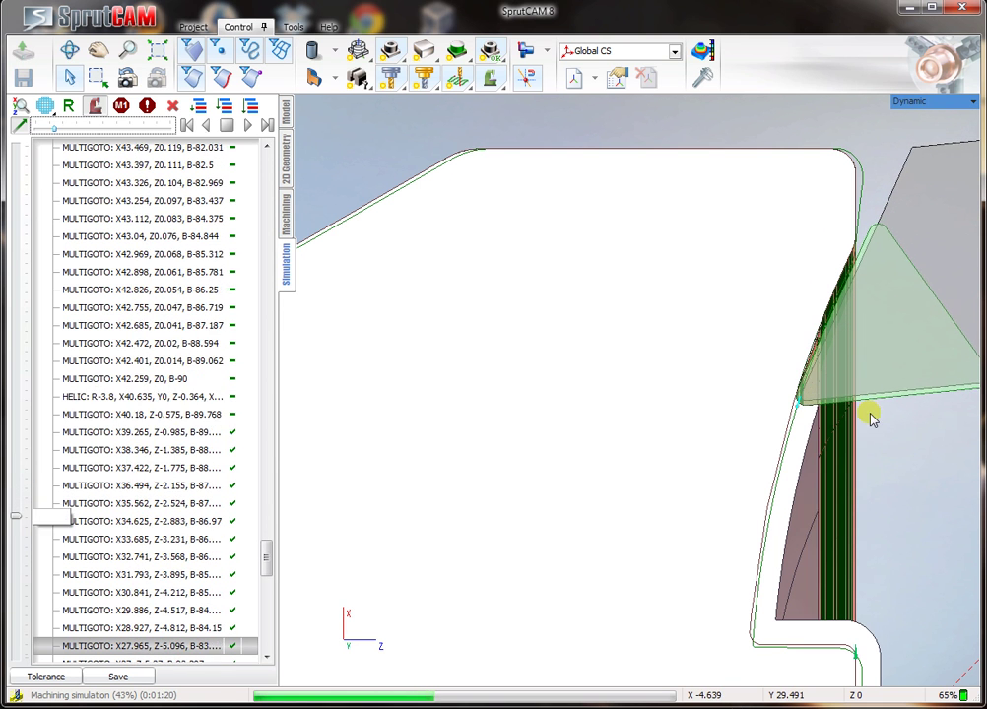
{"action": "scroll", "coordinate": [873, 411], "scroll_direction": "up", "scroll_amount": 3}
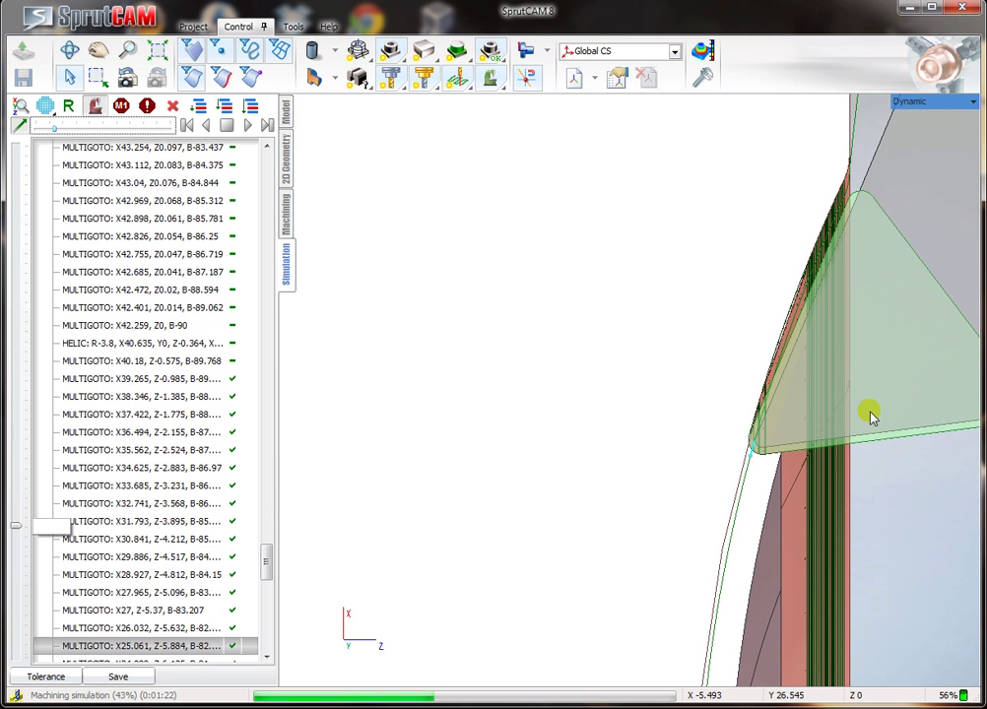
{"action": "scroll", "coordinate": [857, 404], "scroll_direction": "up", "scroll_amount": 1}
{"action": "scroll", "coordinate": [718, 266], "scroll_direction": "down", "scroll_amount": 3}
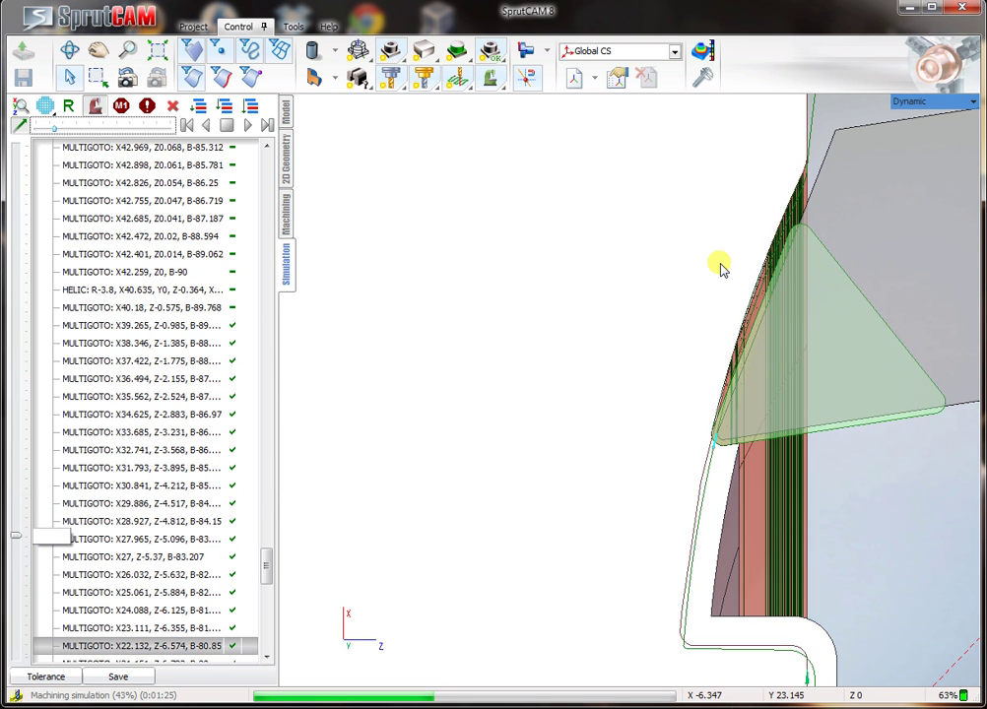
{"action": "scroll", "coordinate": [724, 444], "scroll_direction": "up", "scroll_amount": 2}
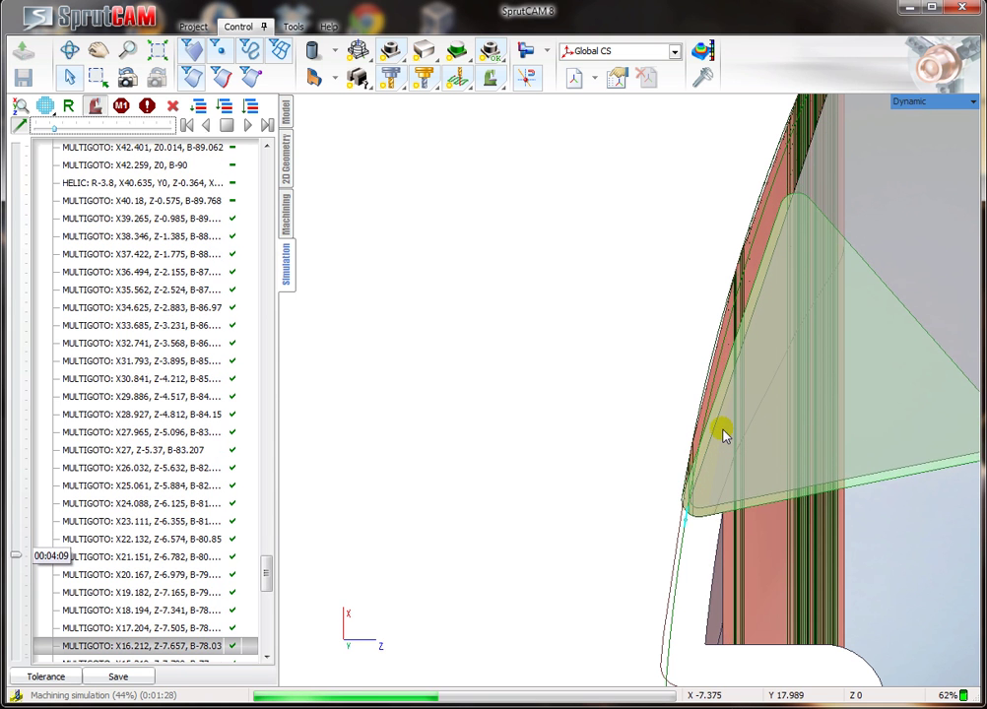
{"action": "scroll", "coordinate": [677, 306], "scroll_direction": "down", "scroll_amount": 1}
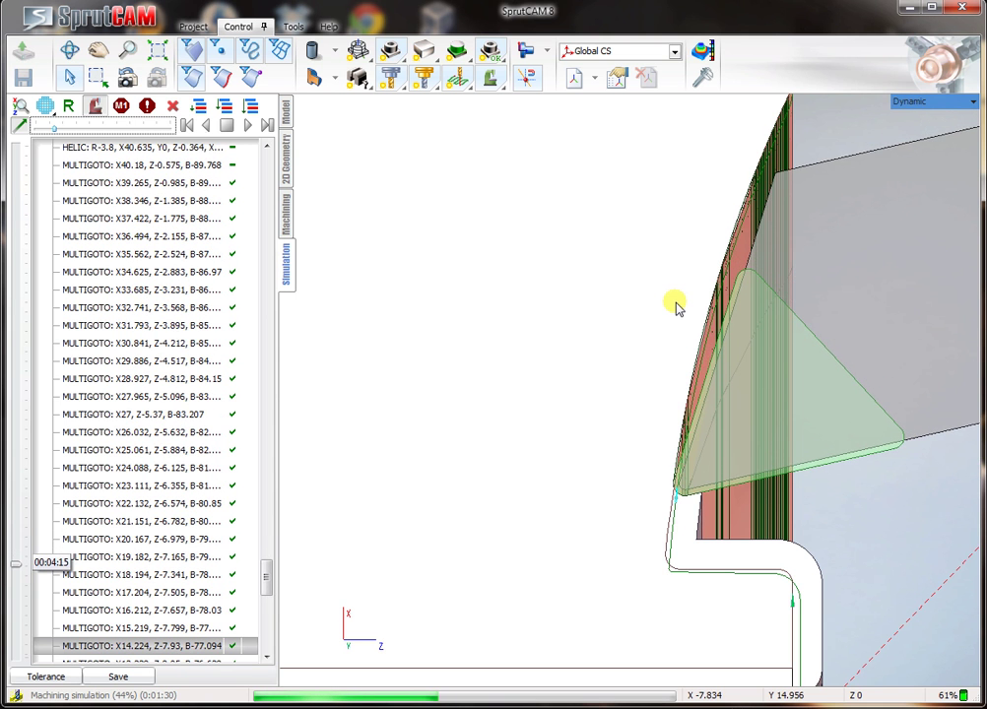